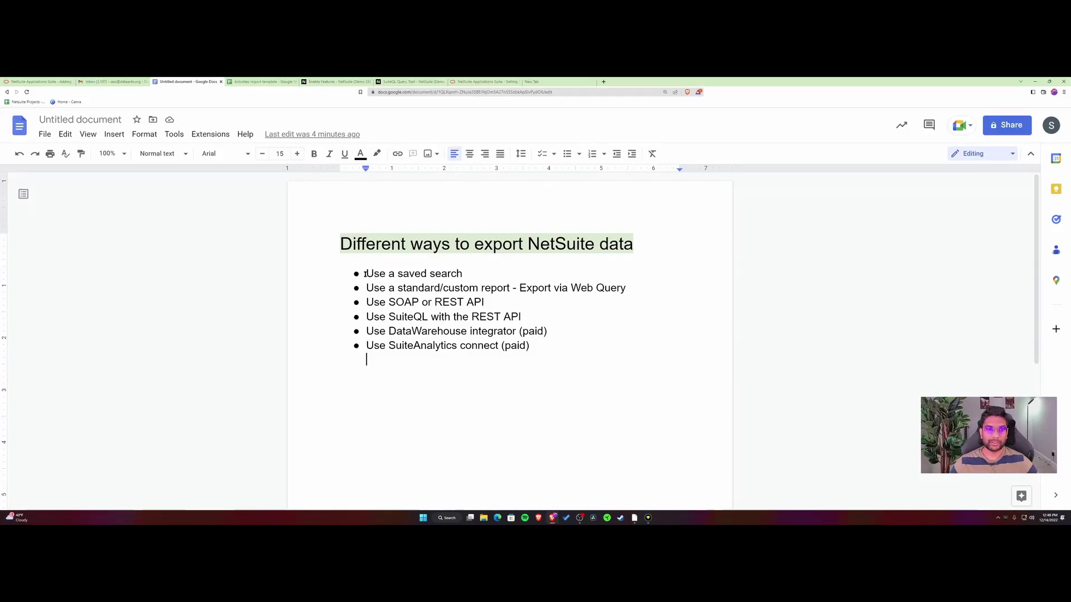
From Reports > Saved Searches, open Recurring Revenue by Customer and choose Edit this Search.
left_click_drag(365, 274, 558, 351)
left_click(600, 346)
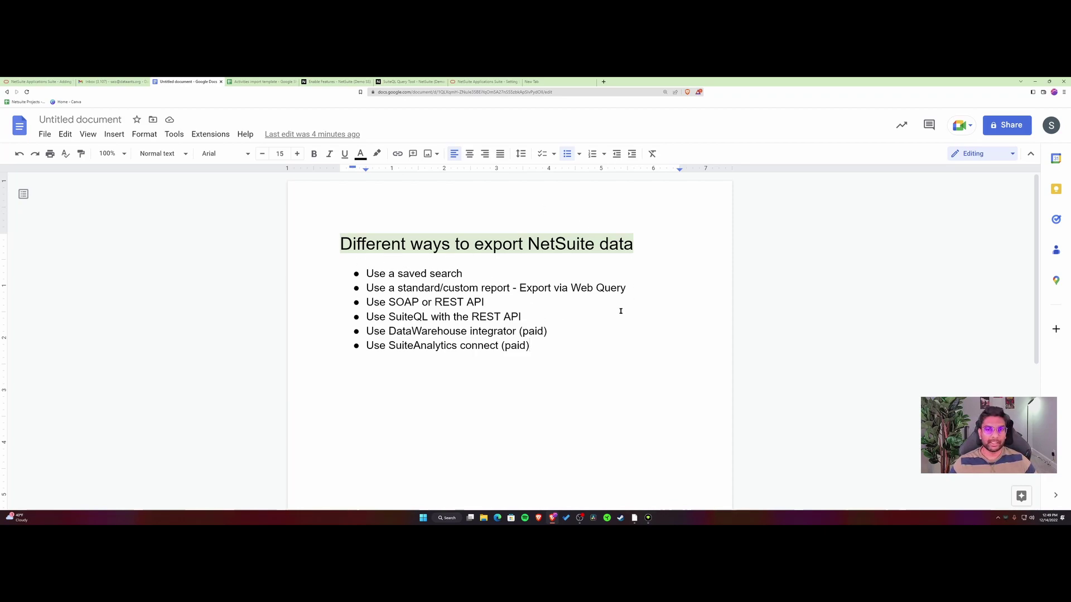
left_click(339, 81)
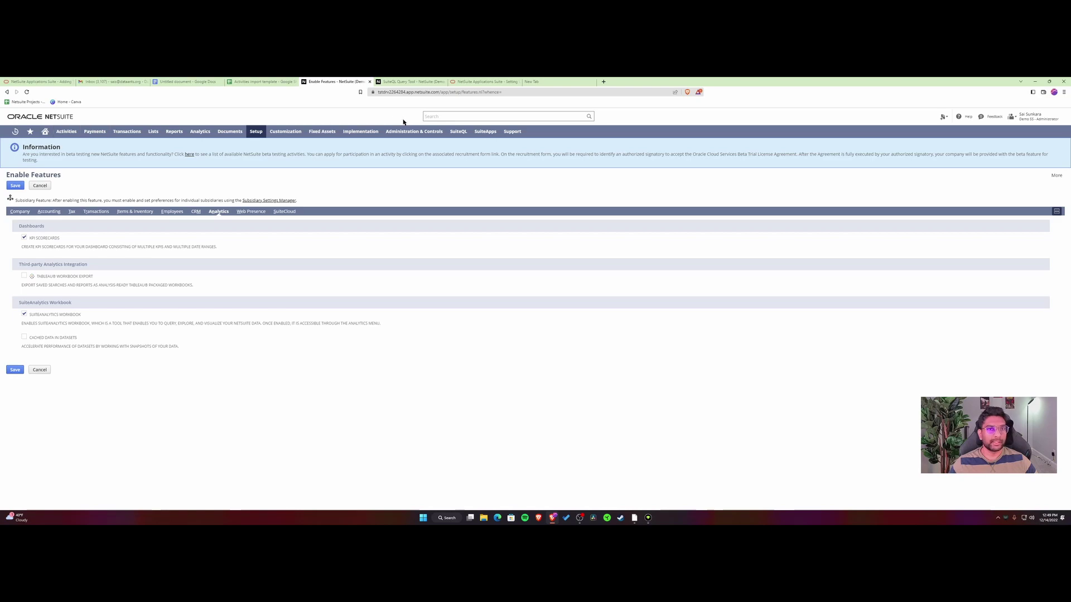
mouse_move(154, 134)
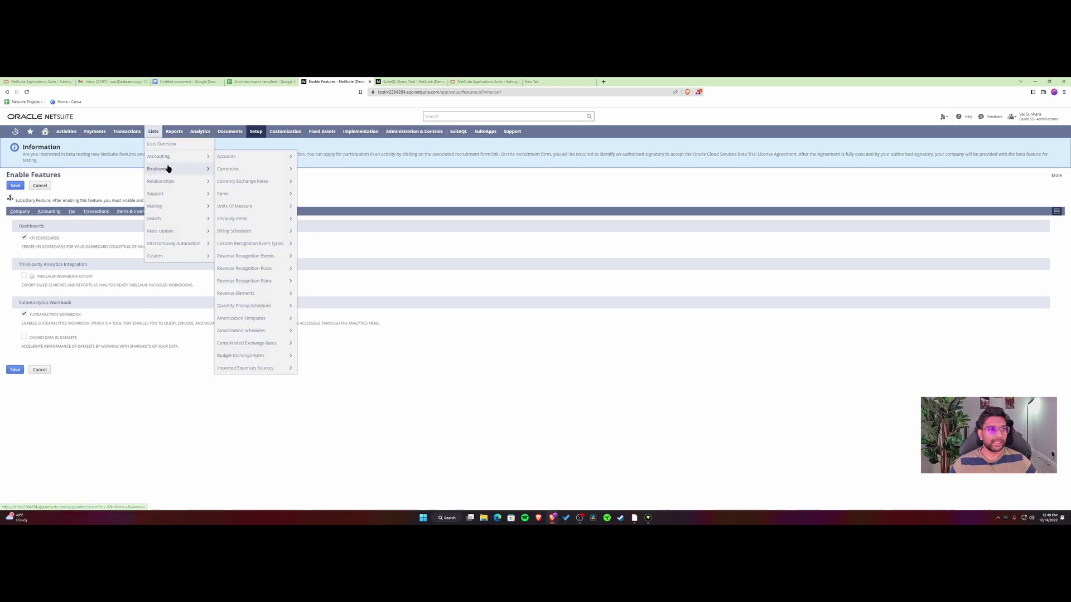
mouse_move(173, 168)
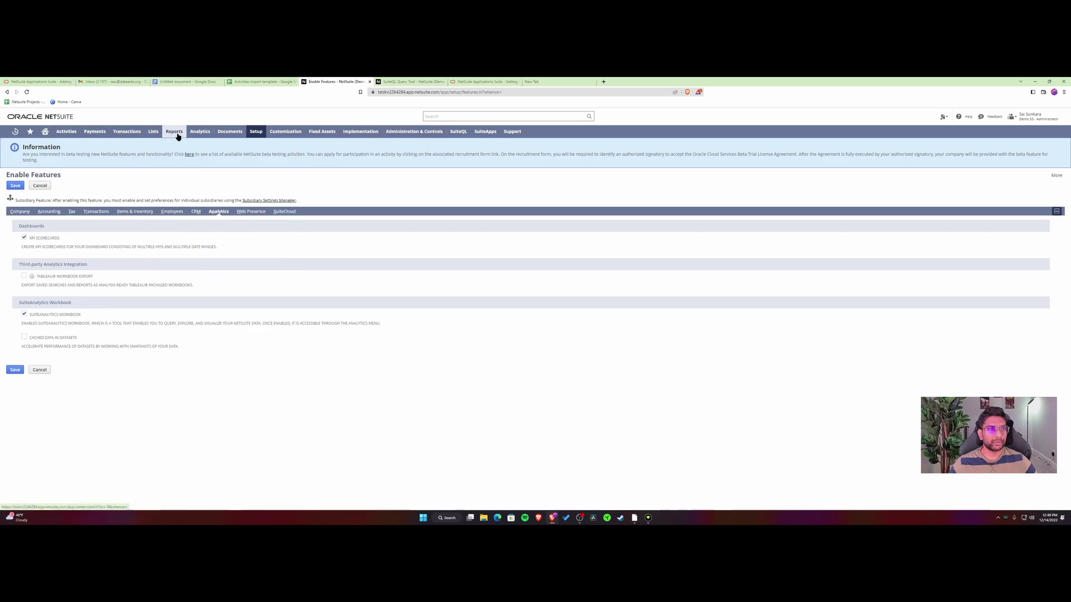
mouse_move(202, 249)
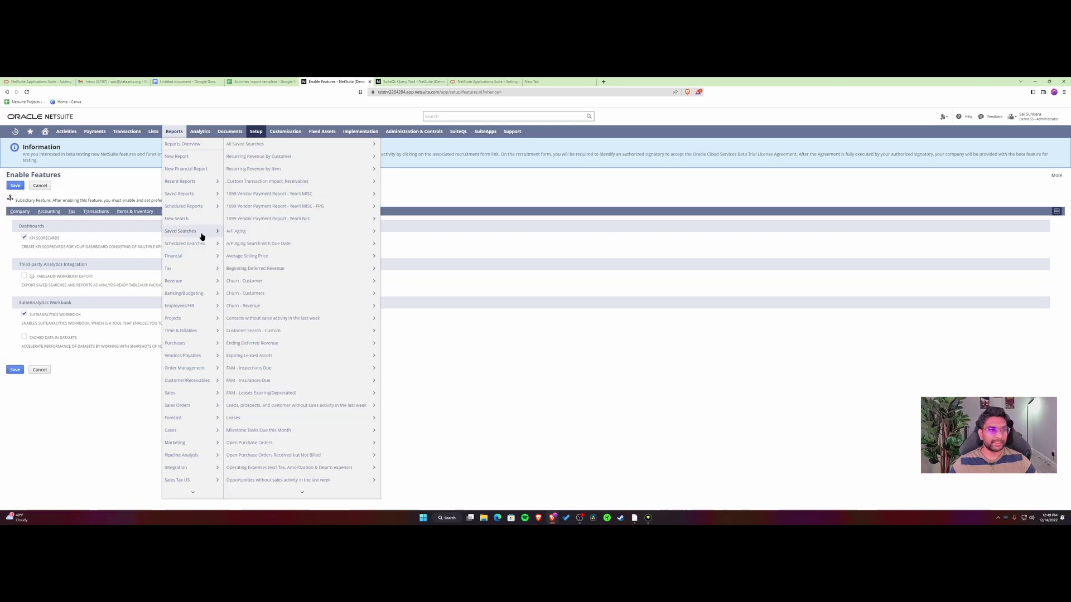
left_click(274, 158)
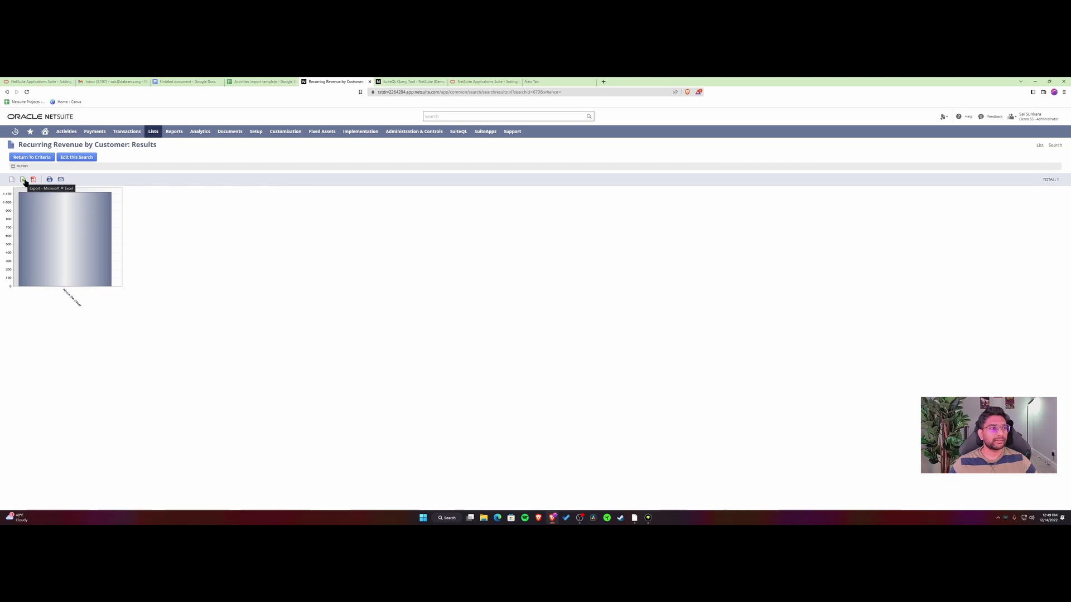
left_click(81, 159)
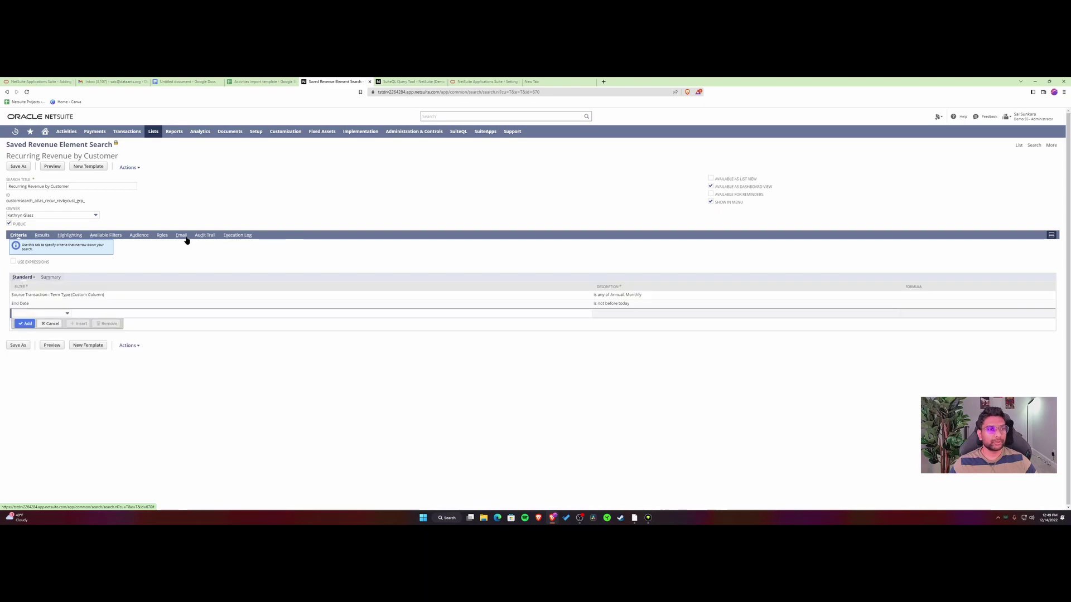
Show the search's Email settings and Customize Message fields, with the cursor in From.
left_click(183, 237)
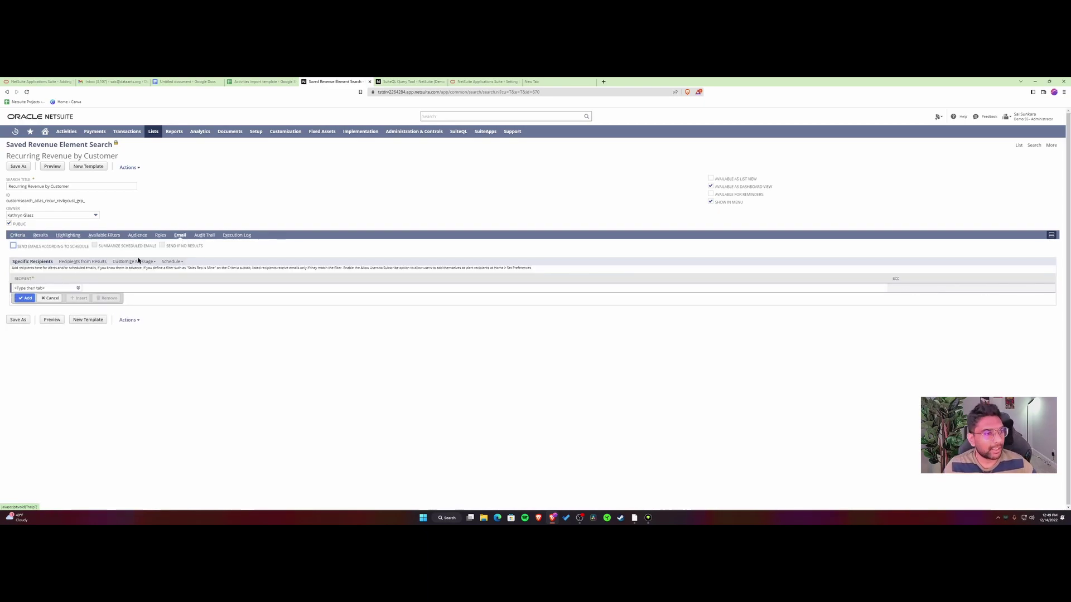
left_click(172, 262)
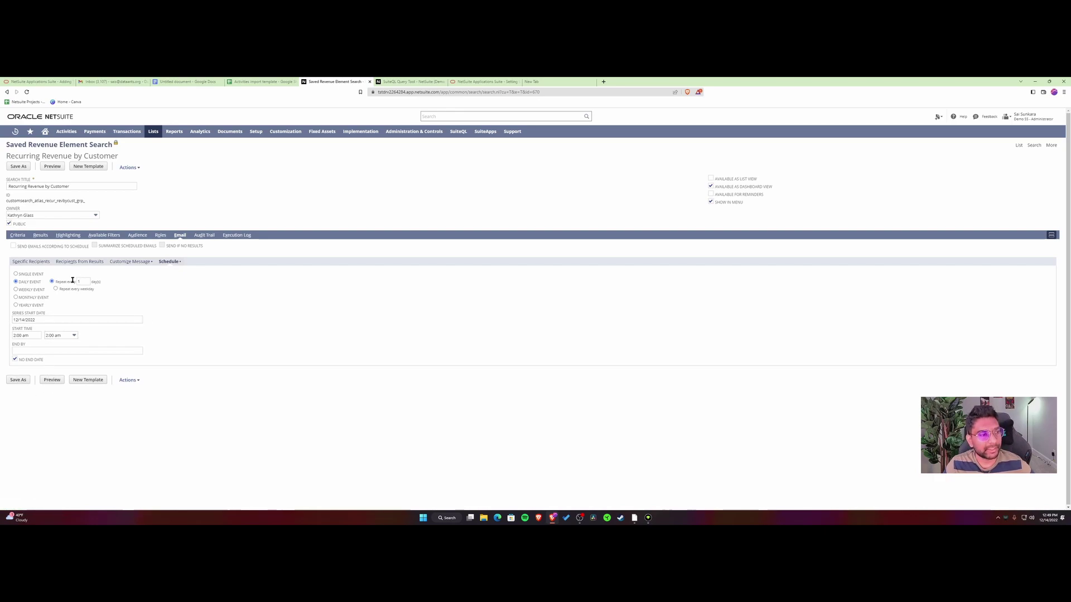
left_click(125, 262)
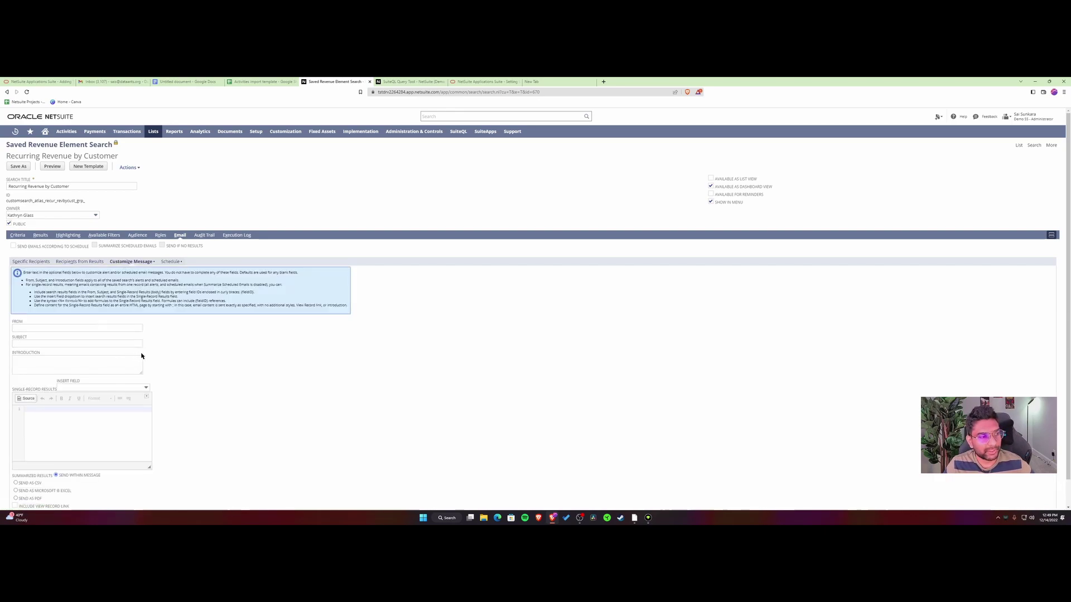
left_click(75, 329)
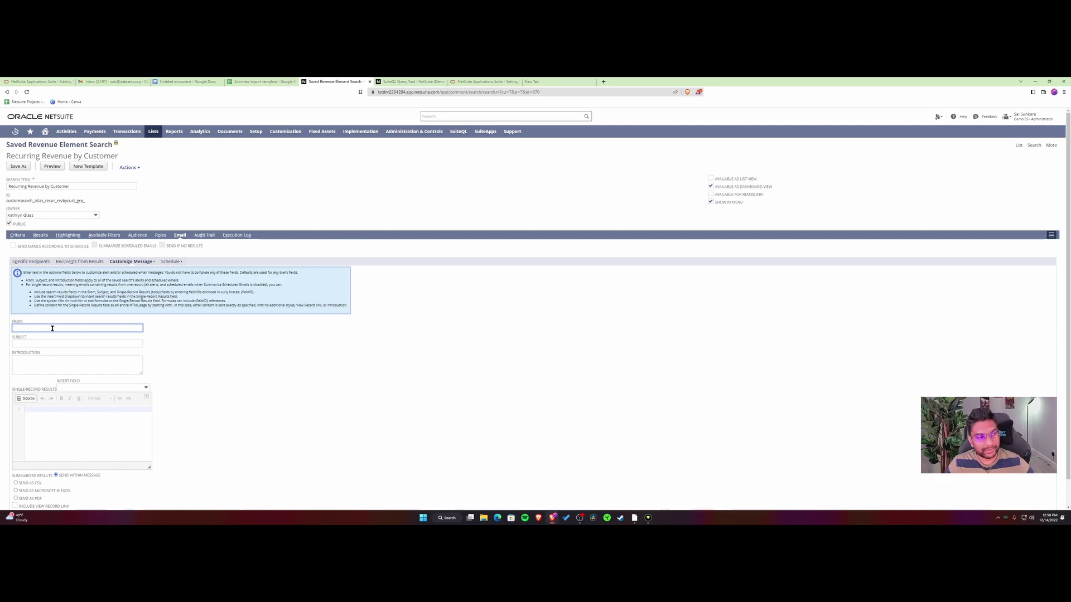
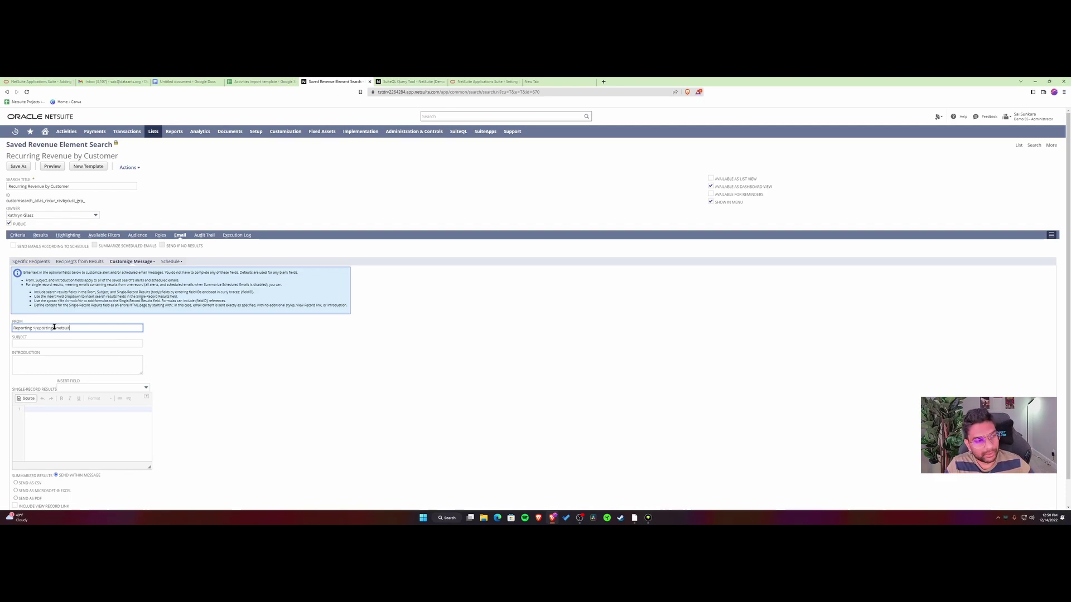
Set the From sender to "Reporting" in quotes plus the reporting e-mail address.
left_click(174, 361)
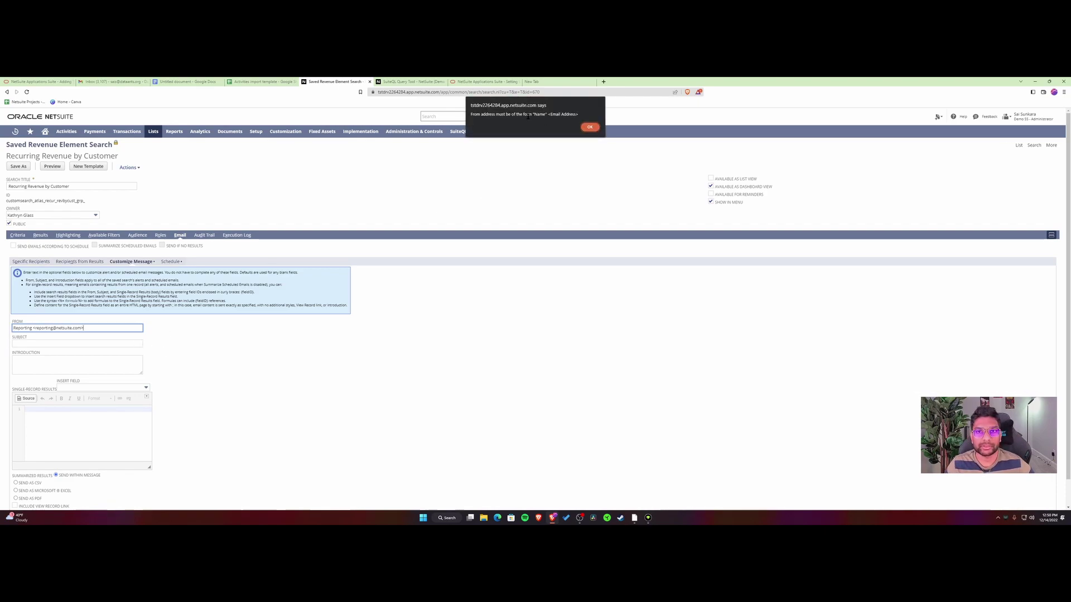
left_click_drag(532, 115, 580, 117)
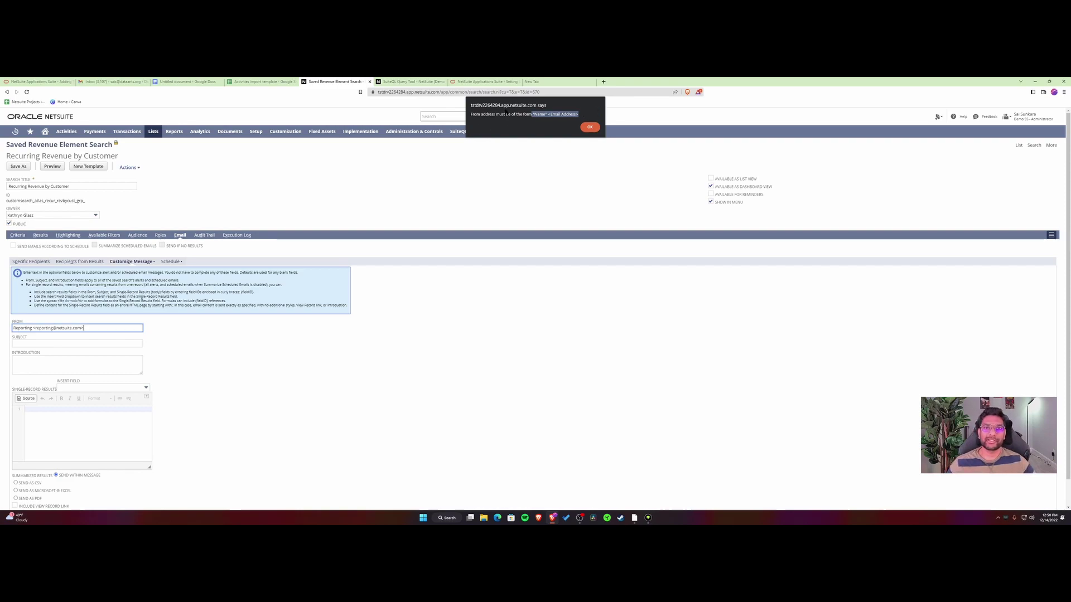
left_click(590, 127)
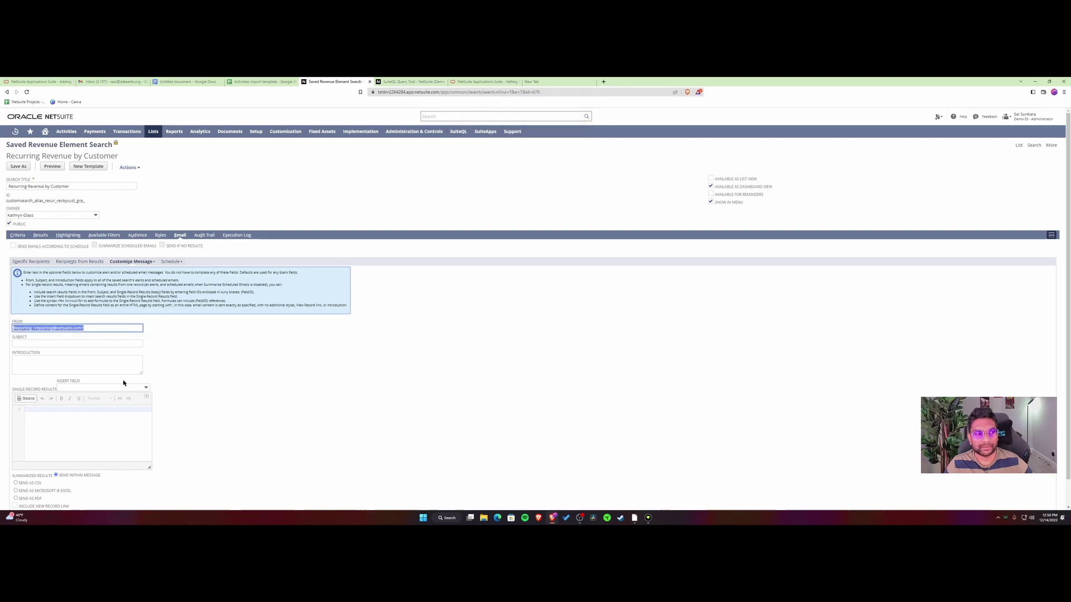
left_click(33, 328)
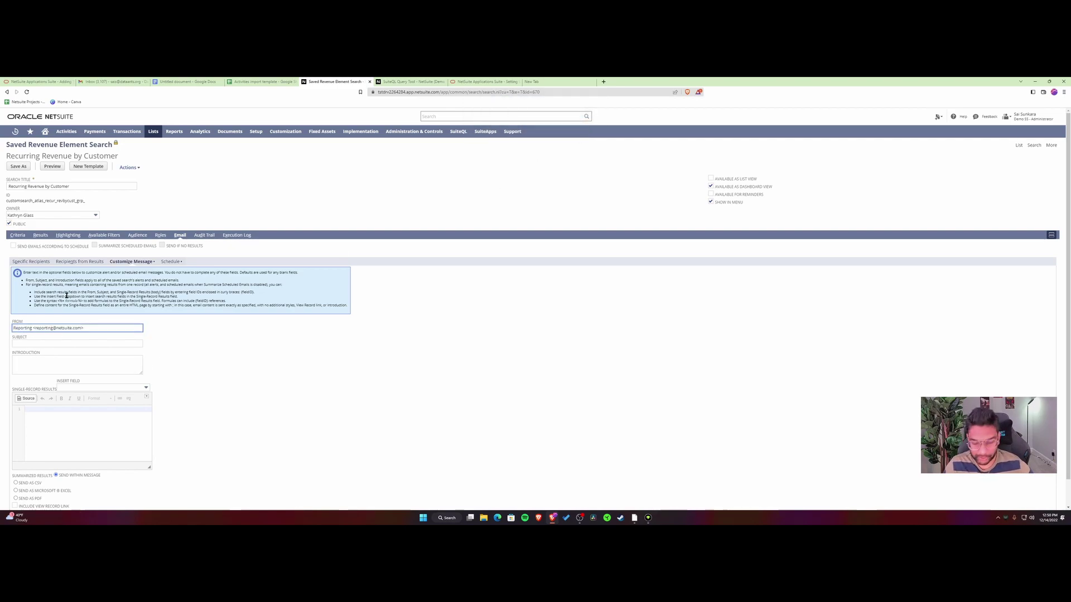
type("\"")
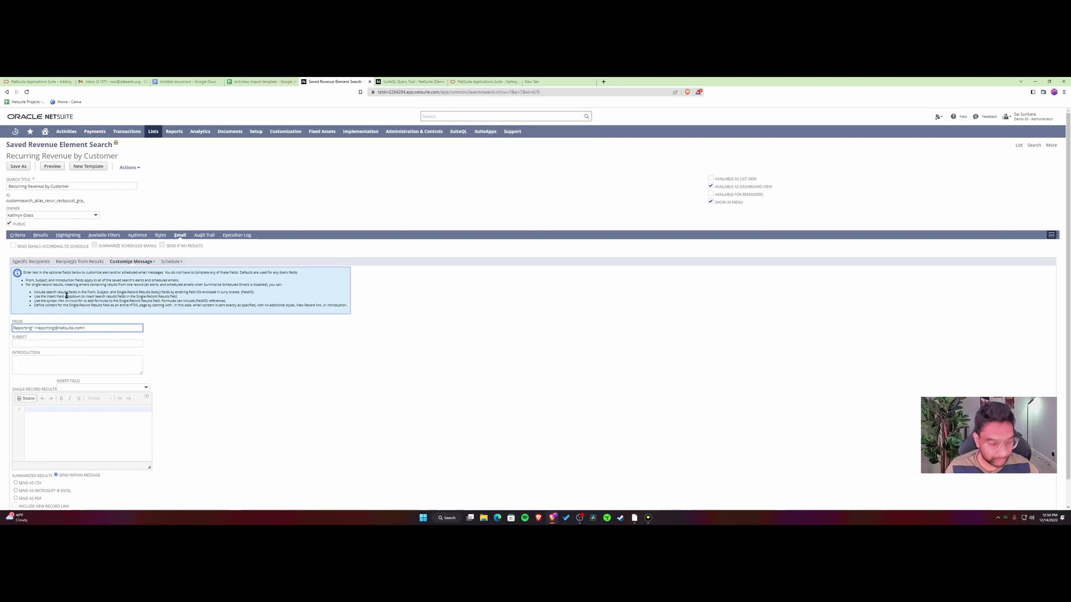
type("\"")
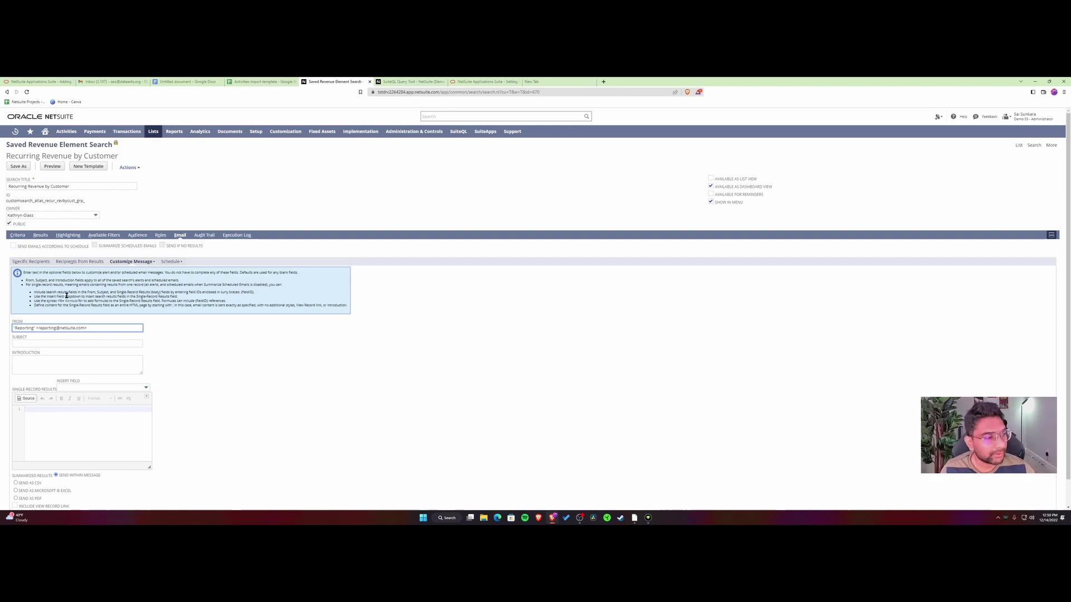
left_click(198, 333)
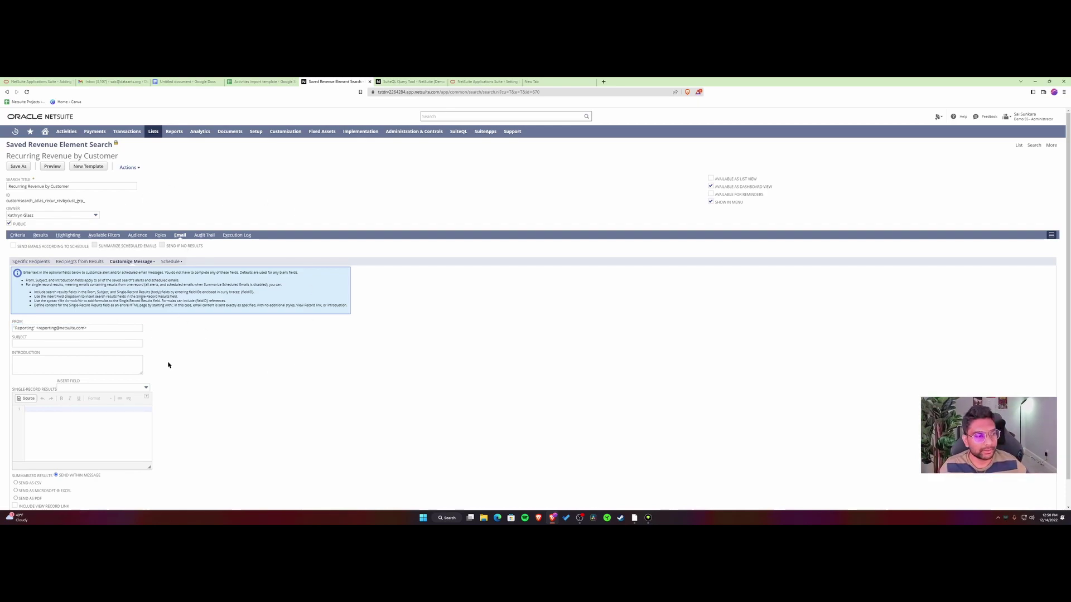
Send summarized results as a Microsoft Excel file and review the schedule's end date.
scroll(166, 359, "down", 2)
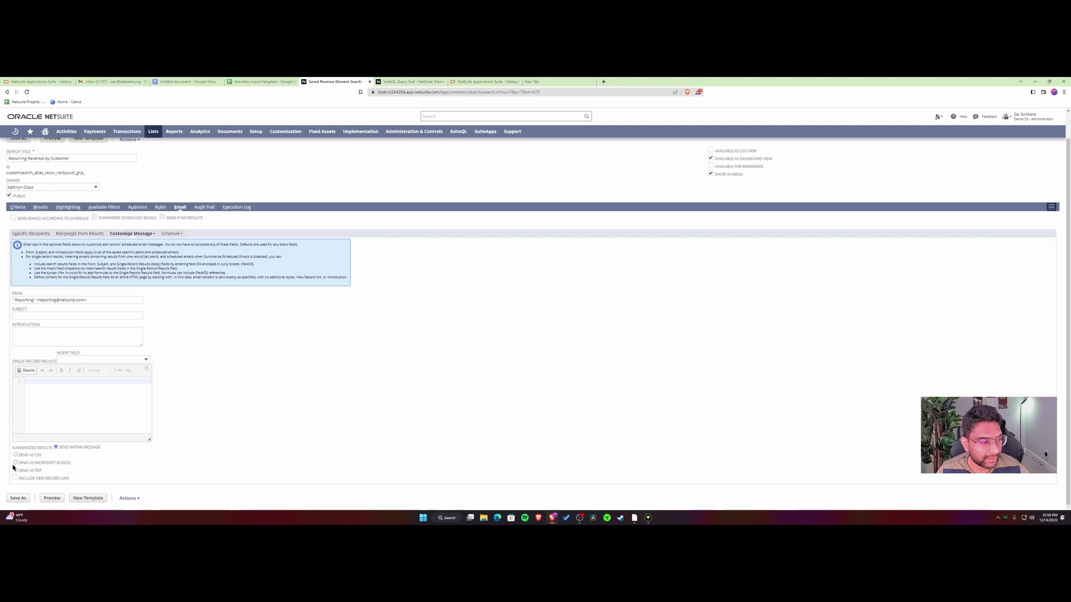
left_click(16, 463)
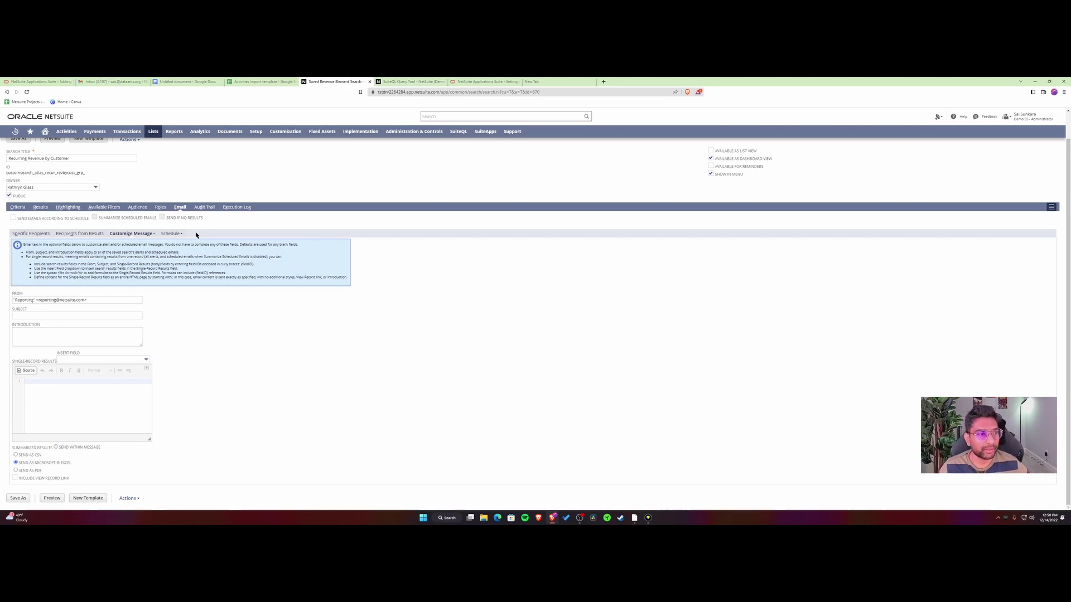
left_click(171, 233)
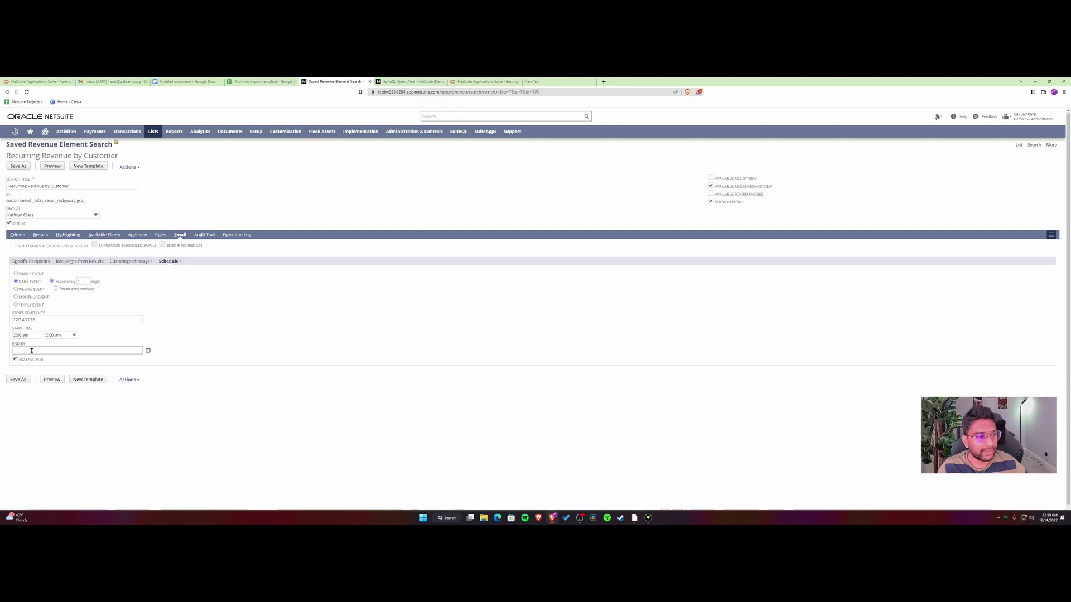
left_click(148, 351)
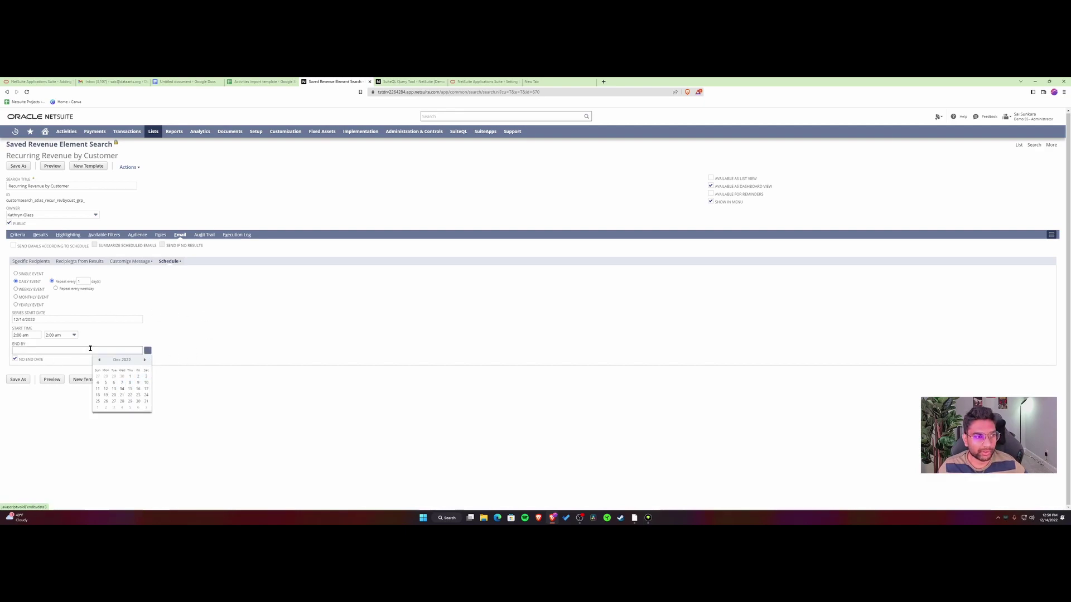
left_click(200, 319)
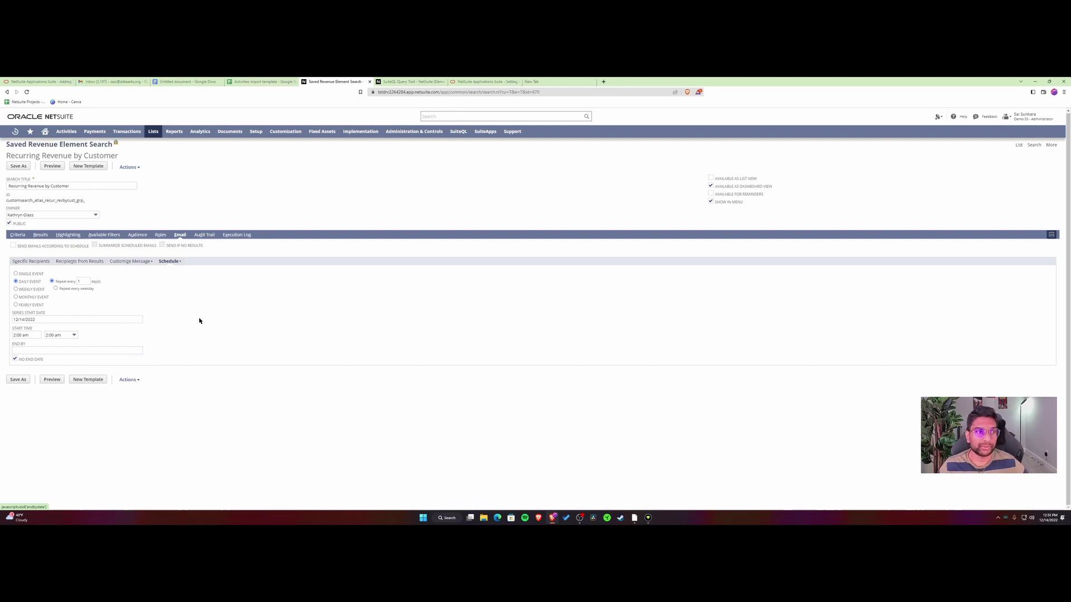
Show the saved search's Audit Trail after glancing at its Execution Log.
left_click(204, 235)
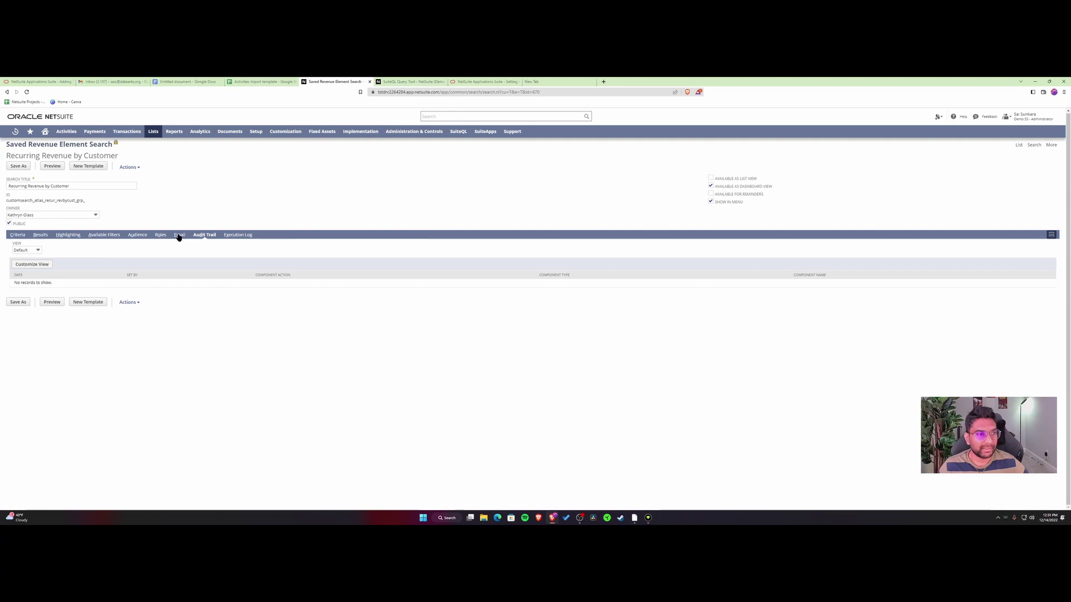
left_click(232, 236)
left_click(204, 235)
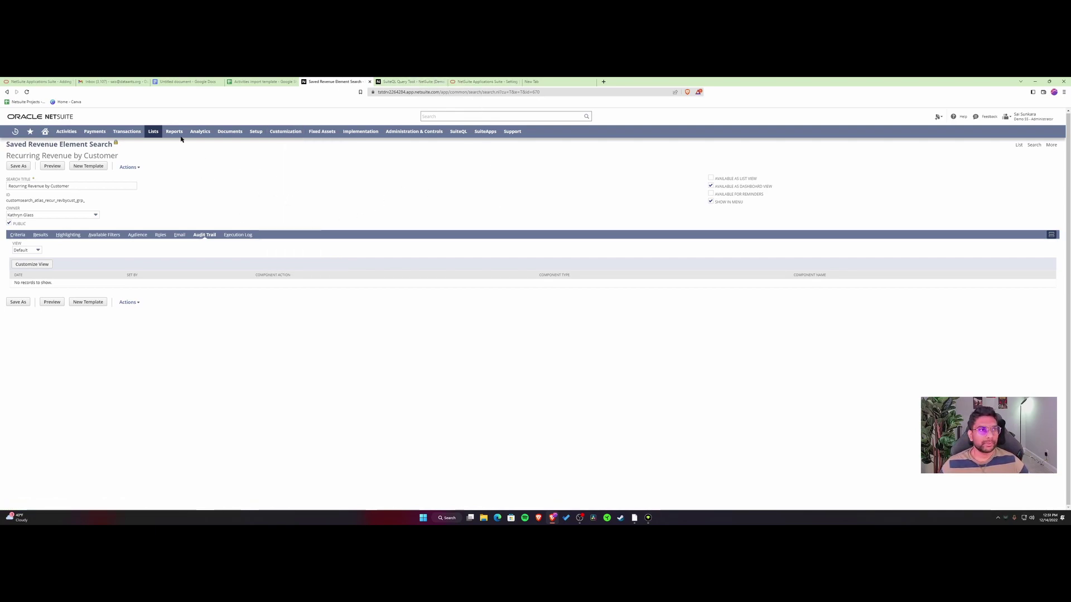
left_click(175, 81)
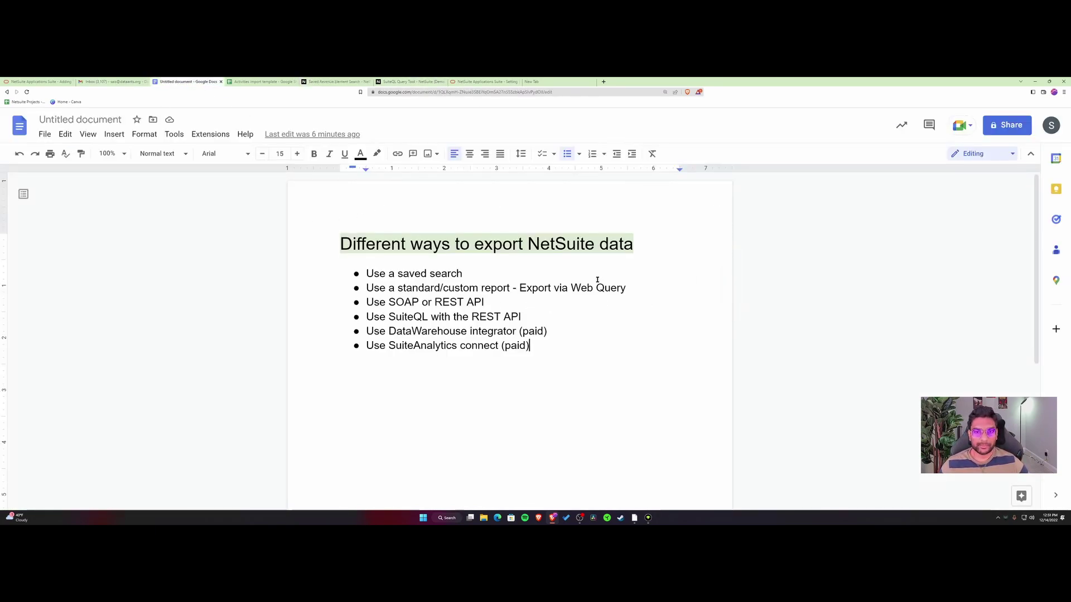
left_click_drag(623, 288, 363, 288)
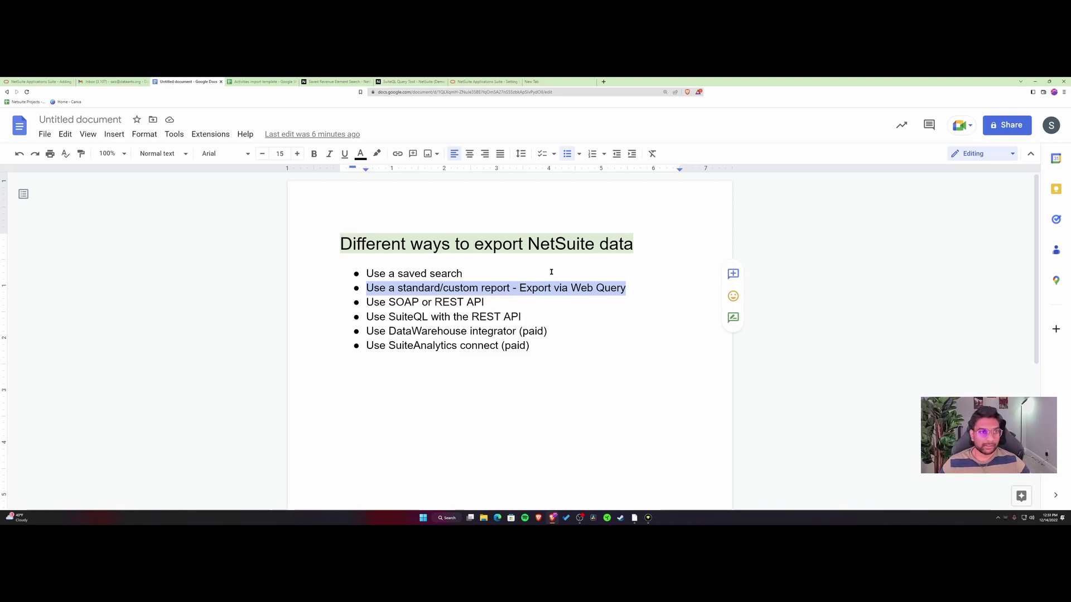
left_click(335, 81)
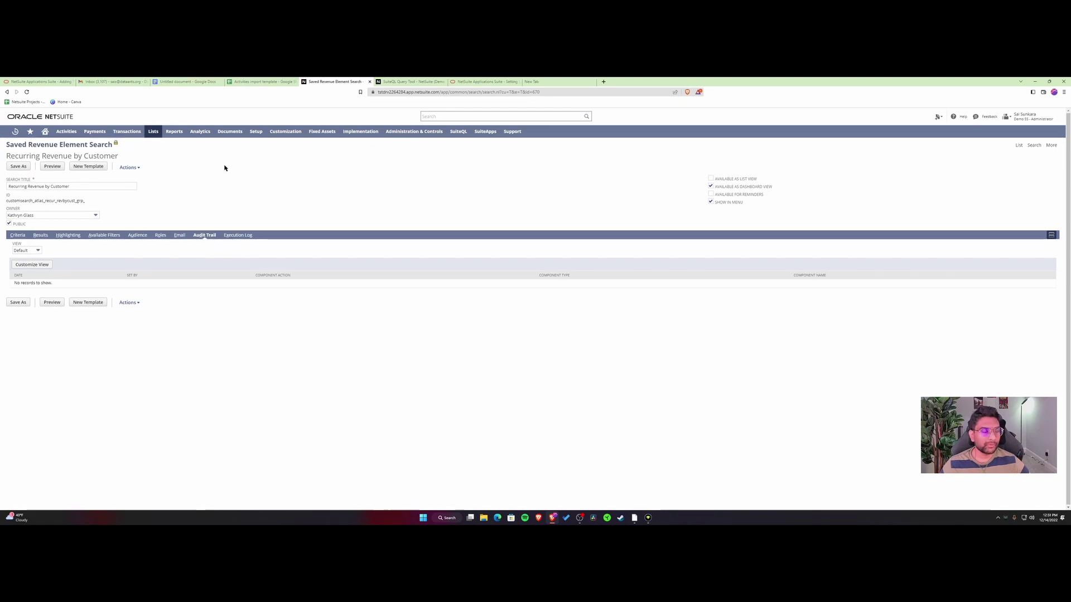
Navigate Reports > Saved Reports > Financial > Purchases to reach the Purchase by Vendor options.
mouse_move(172, 132)
mouse_move(199, 195)
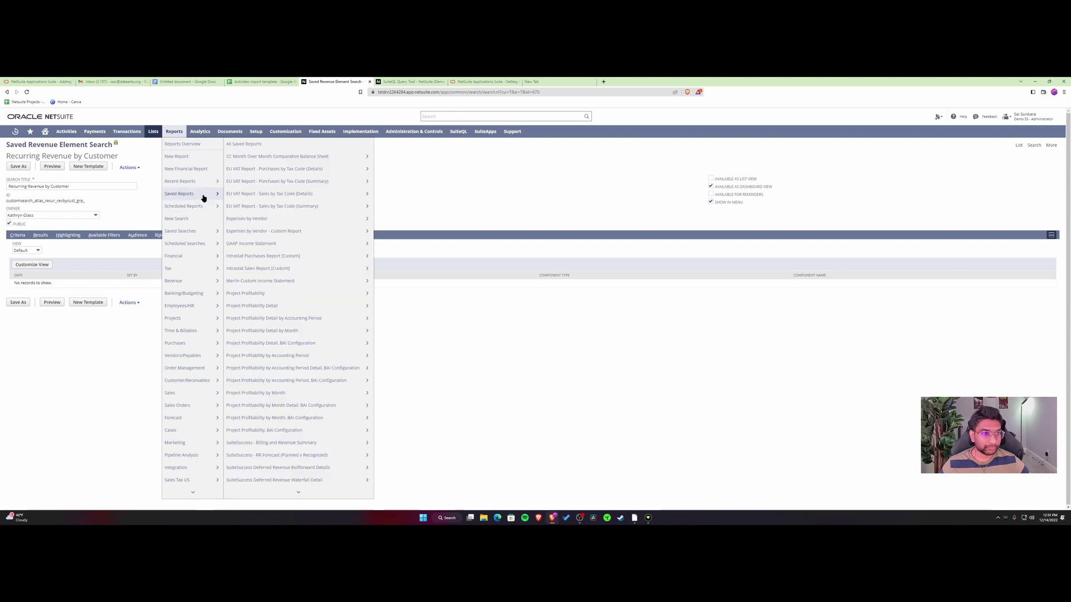
mouse_move(257, 208)
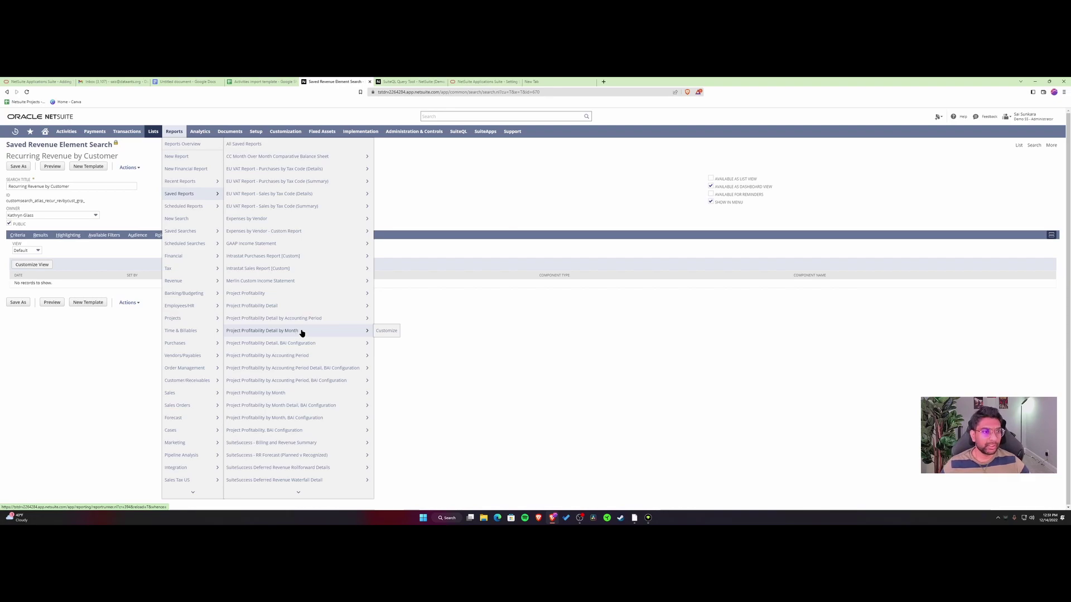
mouse_move(192, 256)
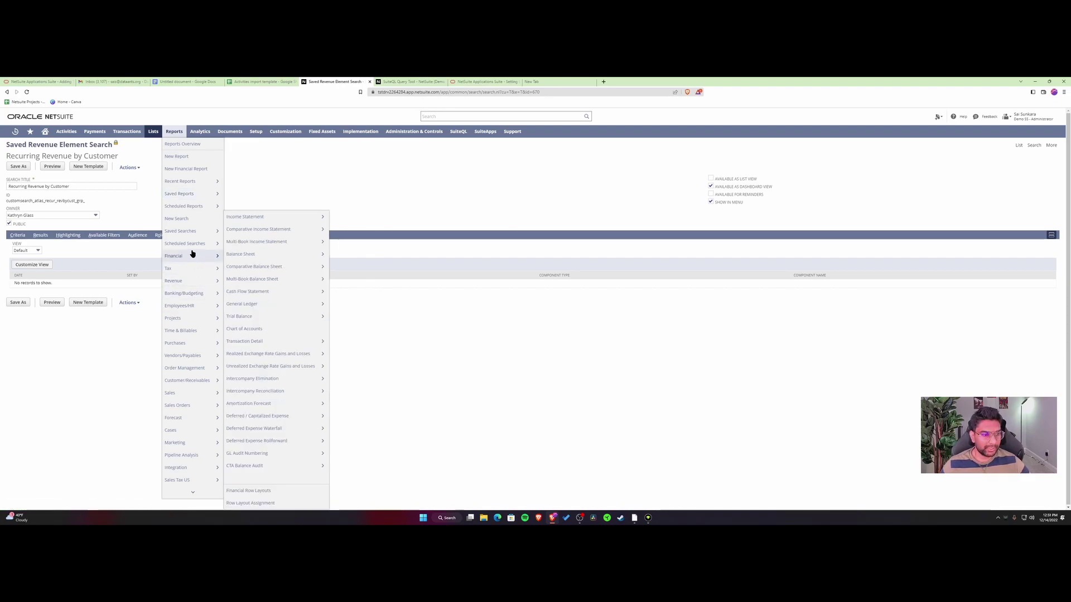
Customize Purchase by Vendor Detail with Allow Web Query checked, then save and run it.
mouse_move(192, 341)
mouse_move(246, 346)
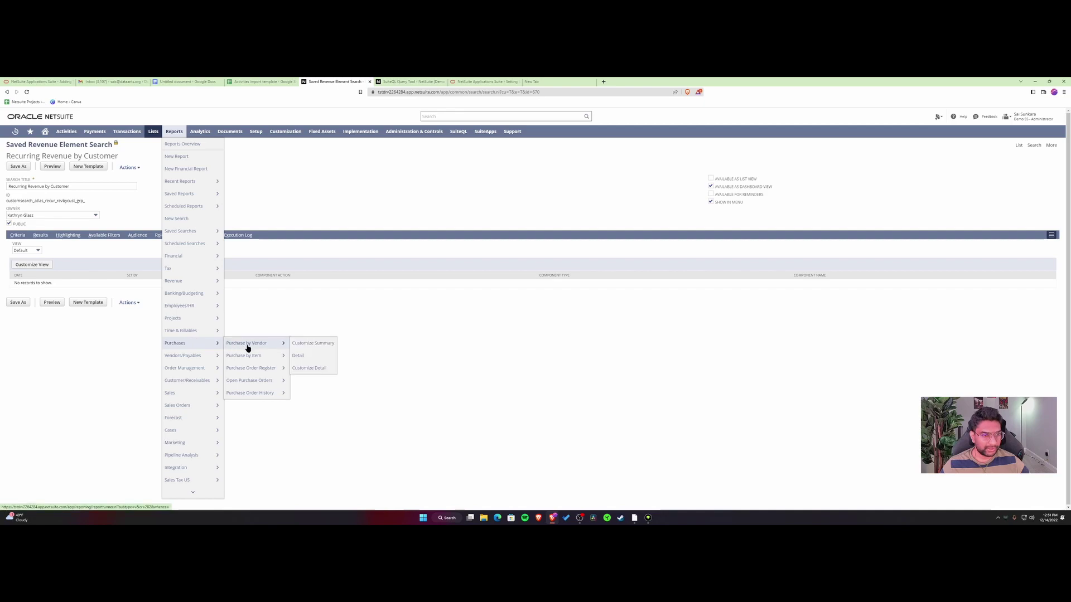
left_click(314, 357)
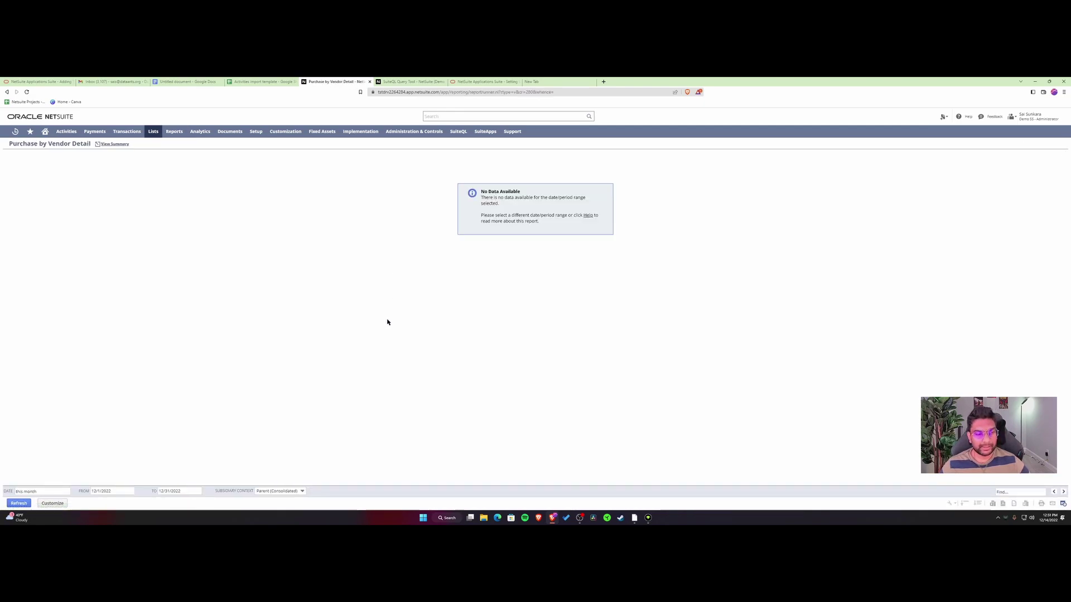
left_click(52, 503)
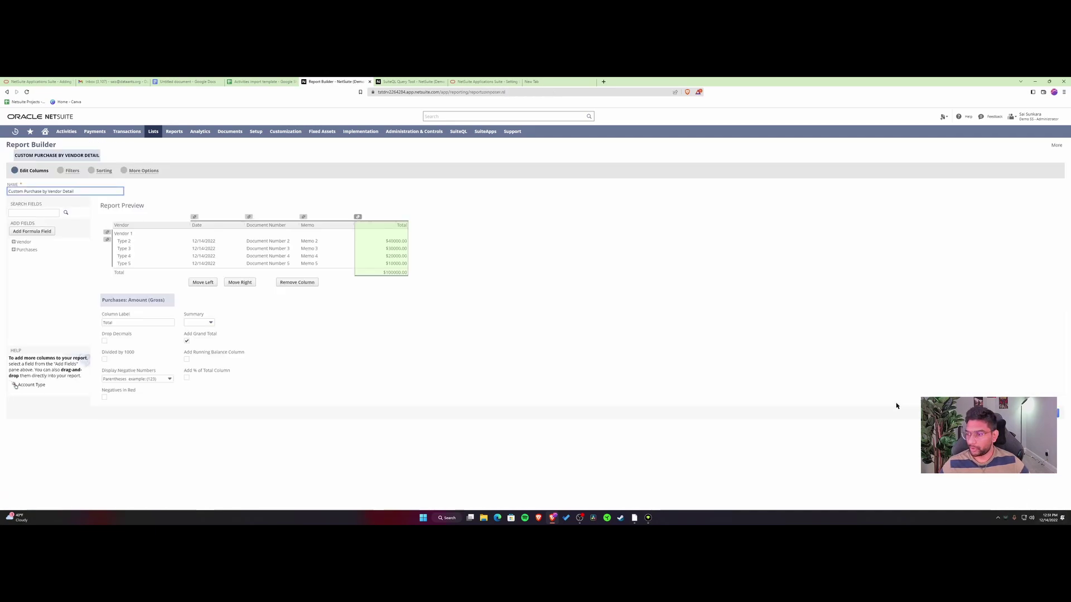
left_click(144, 171)
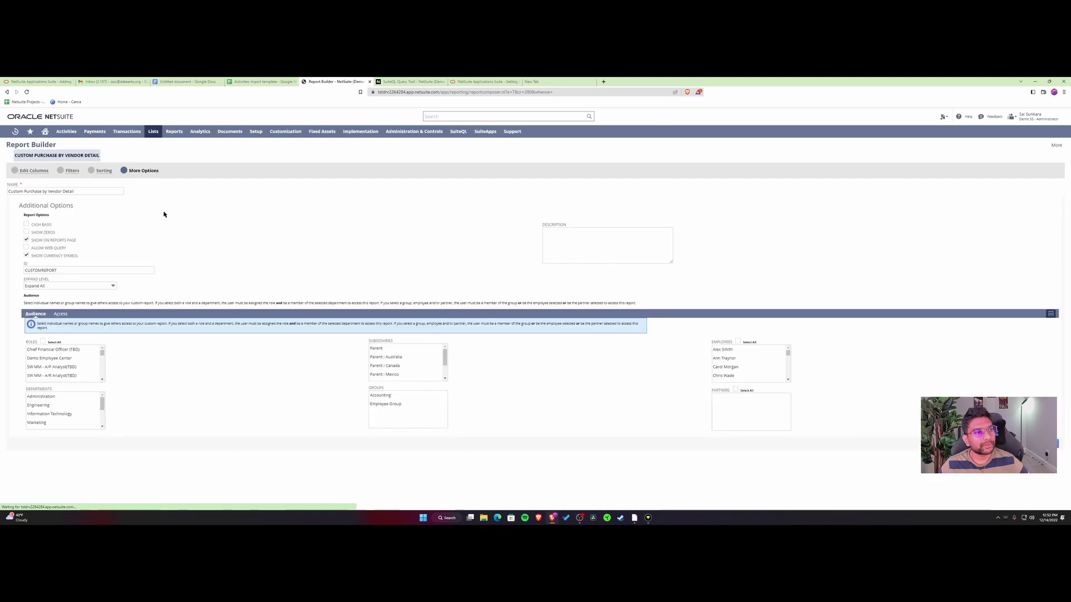
left_click(26, 254)
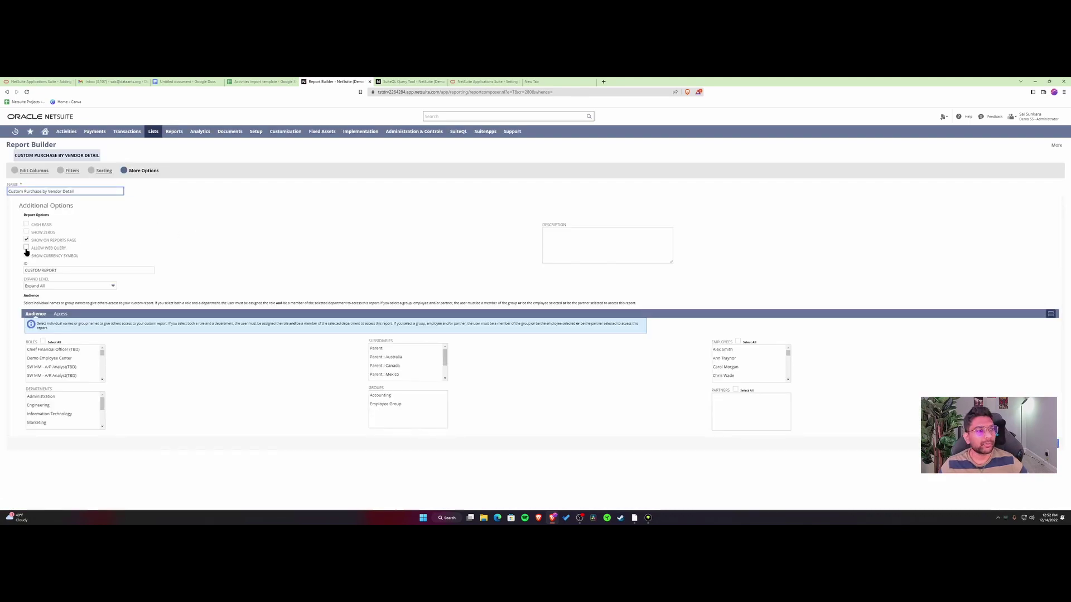
left_click(26, 249)
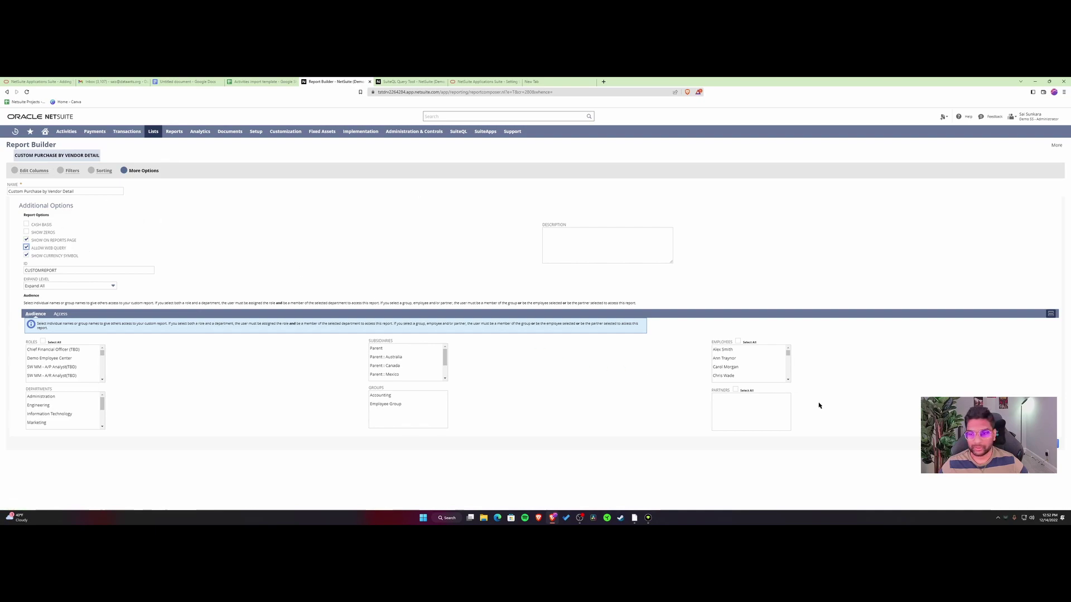
left_click(1055, 444)
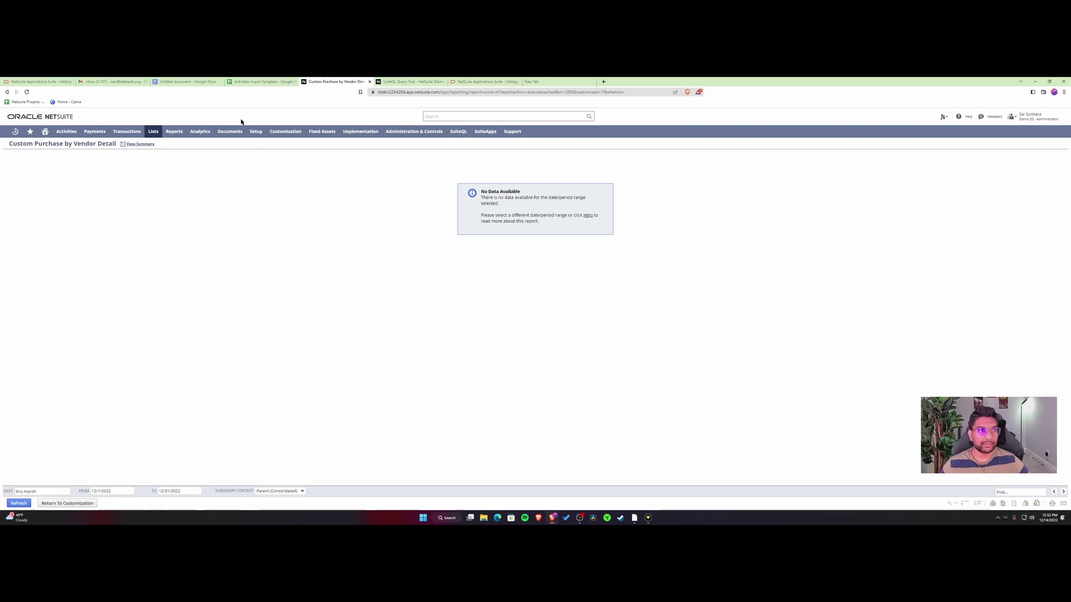
Append ' - Postman (token/integration)' to the SOAP or REST API bullet.
left_click(187, 81)
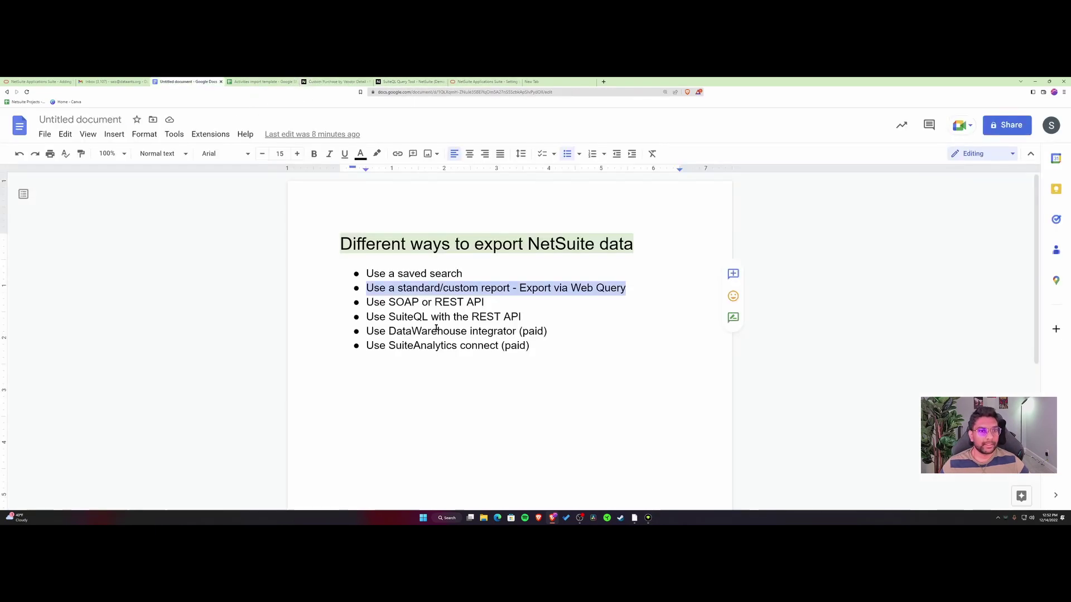
left_click(590, 303)
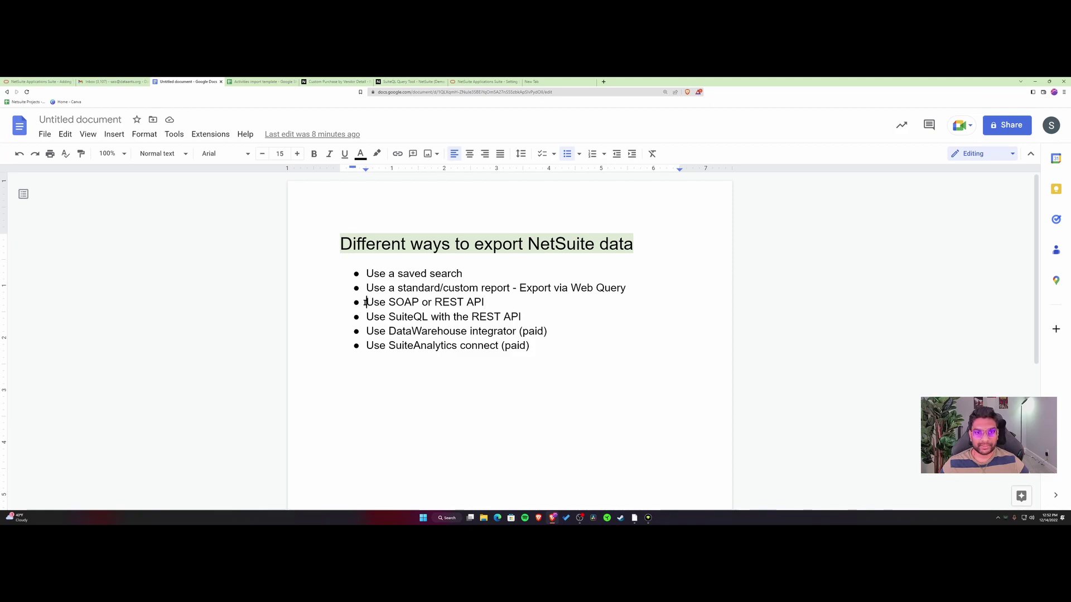
left_click_drag(365, 303, 489, 305)
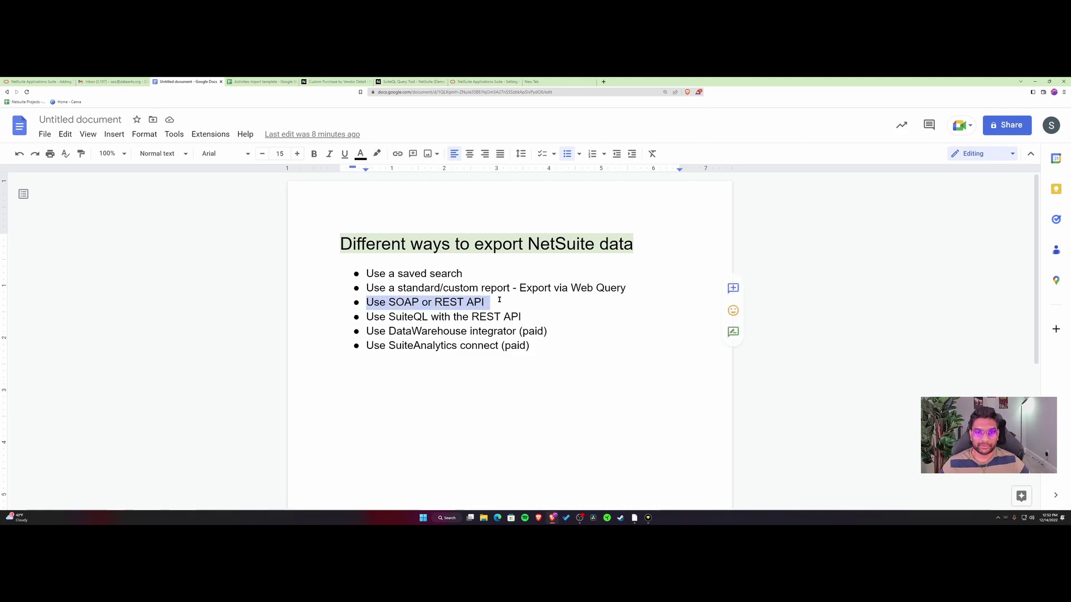
left_click(498, 301)
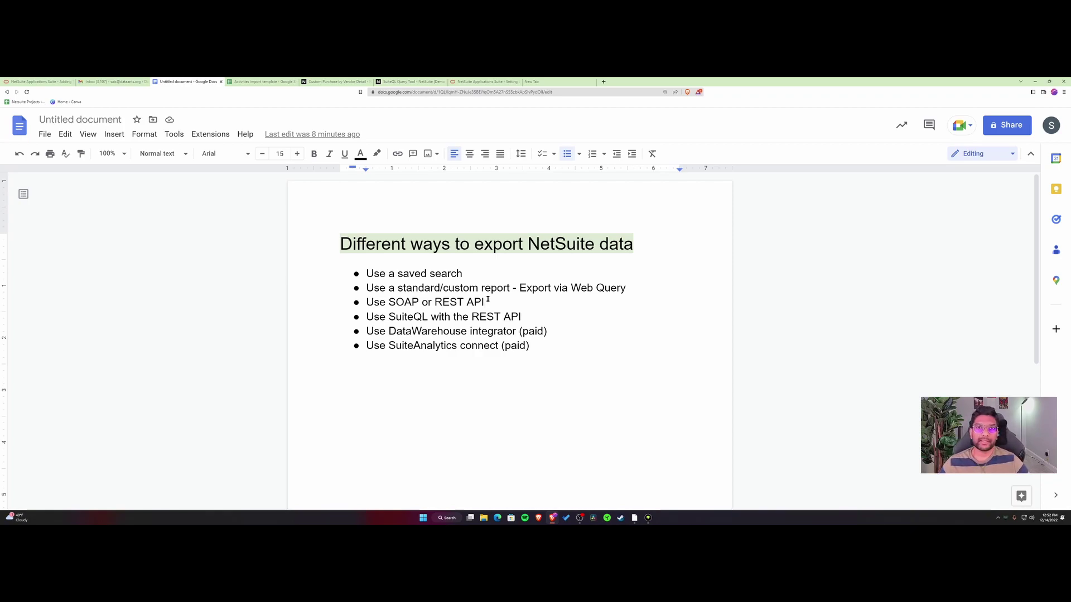
type("- ")
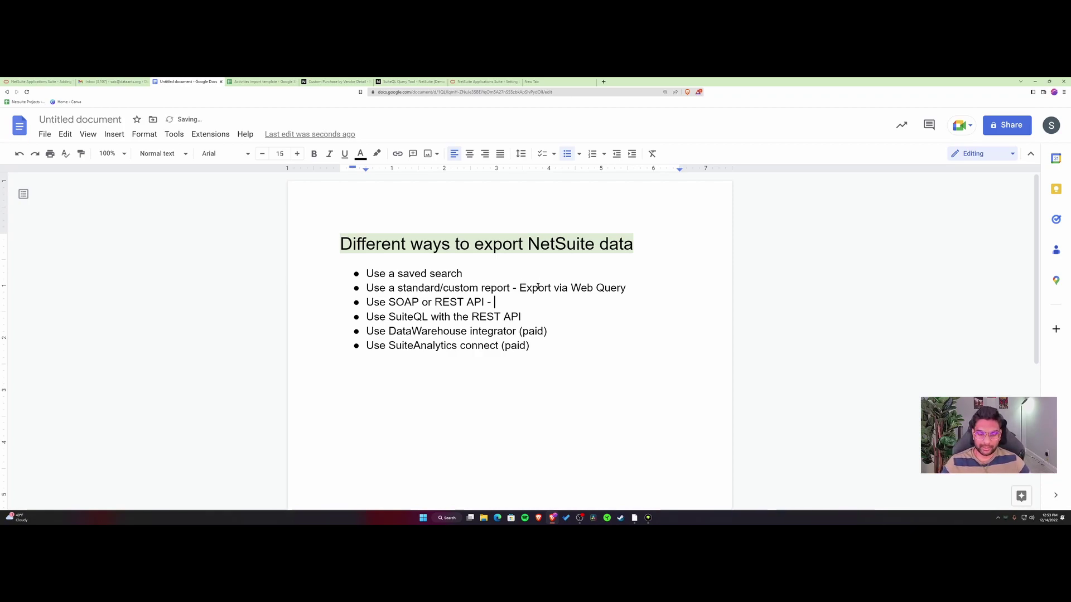
type("Postam")
key("BackSpace")
key("BackSpace")
type("man")
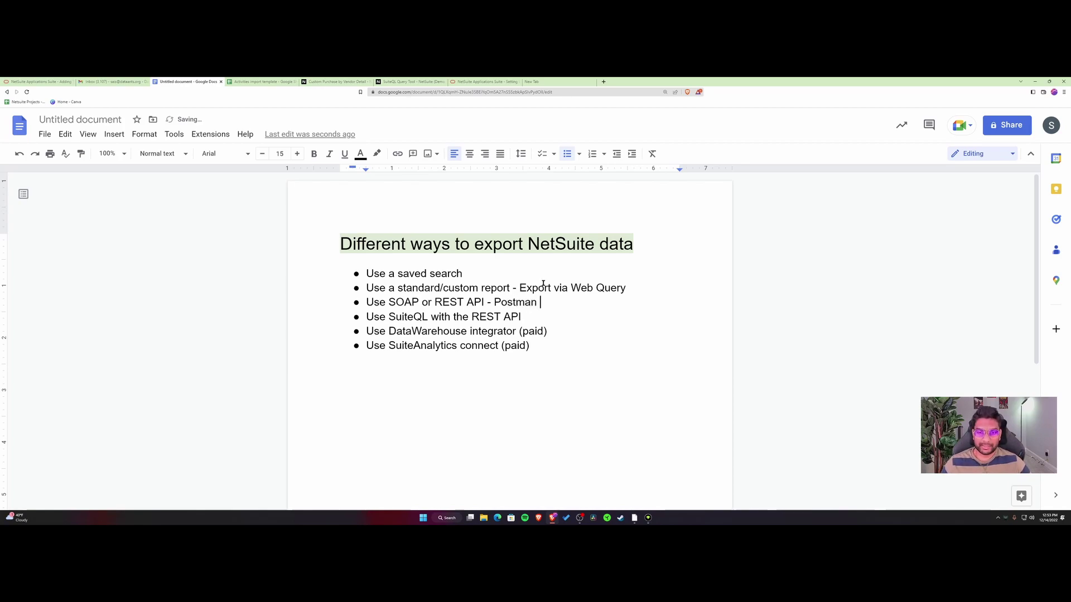
type(" (to")
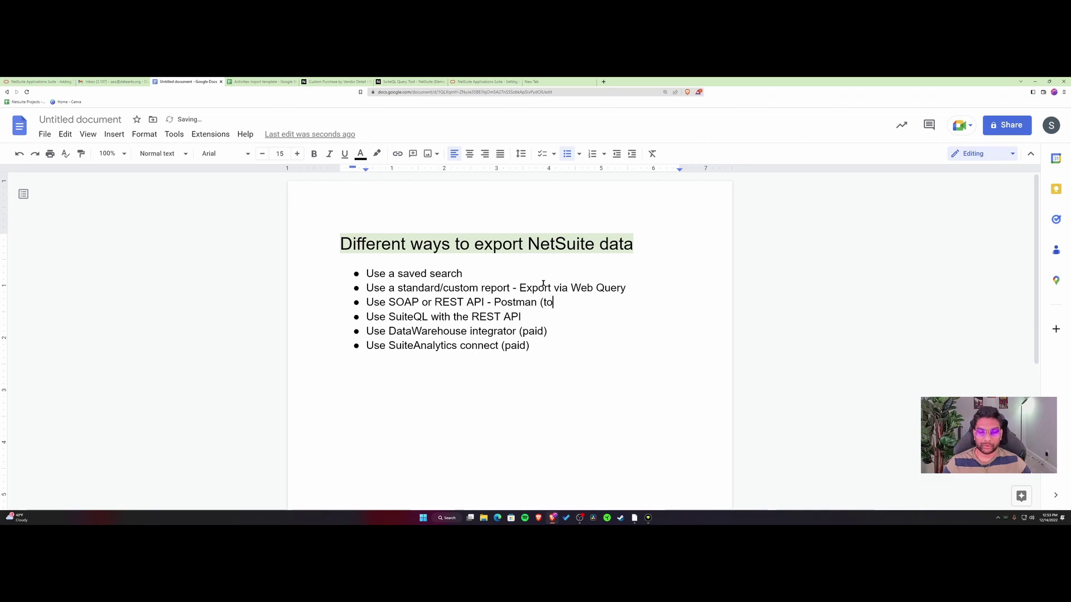
type("ken/i")
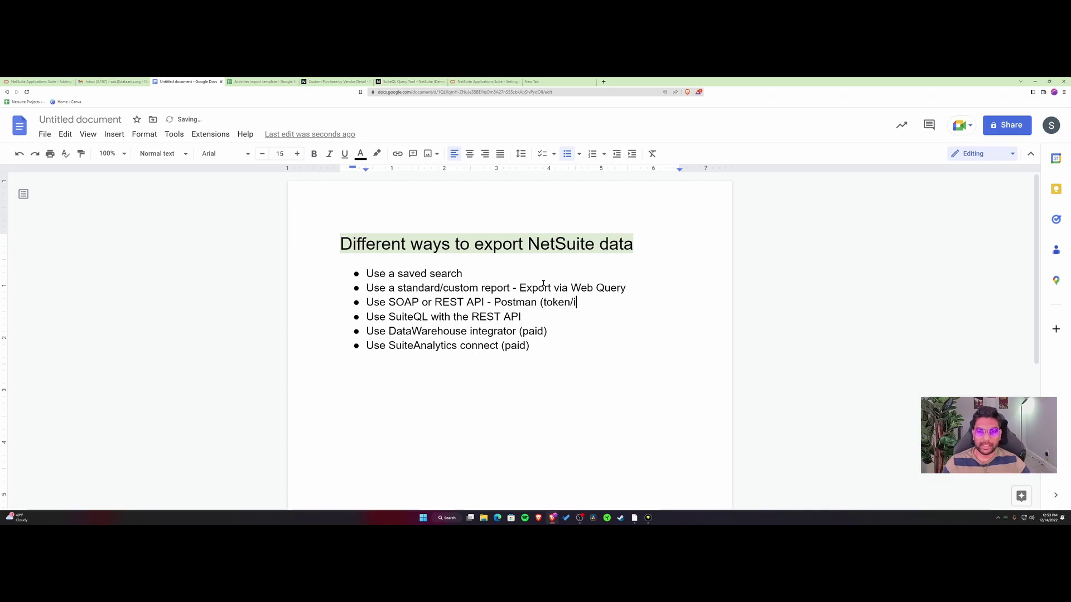
type("ntegration)")
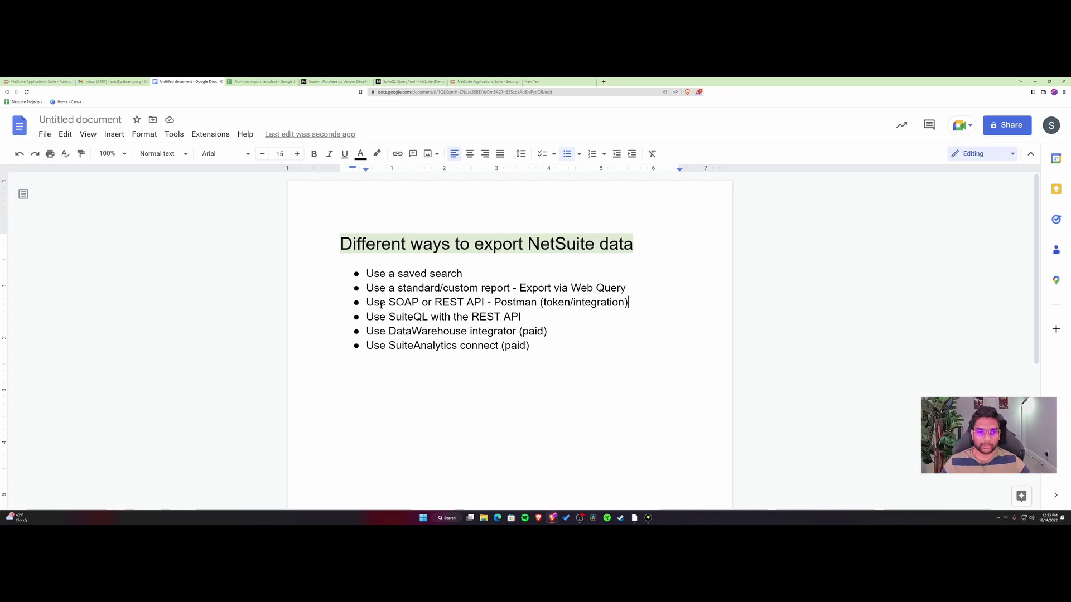
Search the help center for 'rest api' and read The REST API Browser article.
left_click(483, 82)
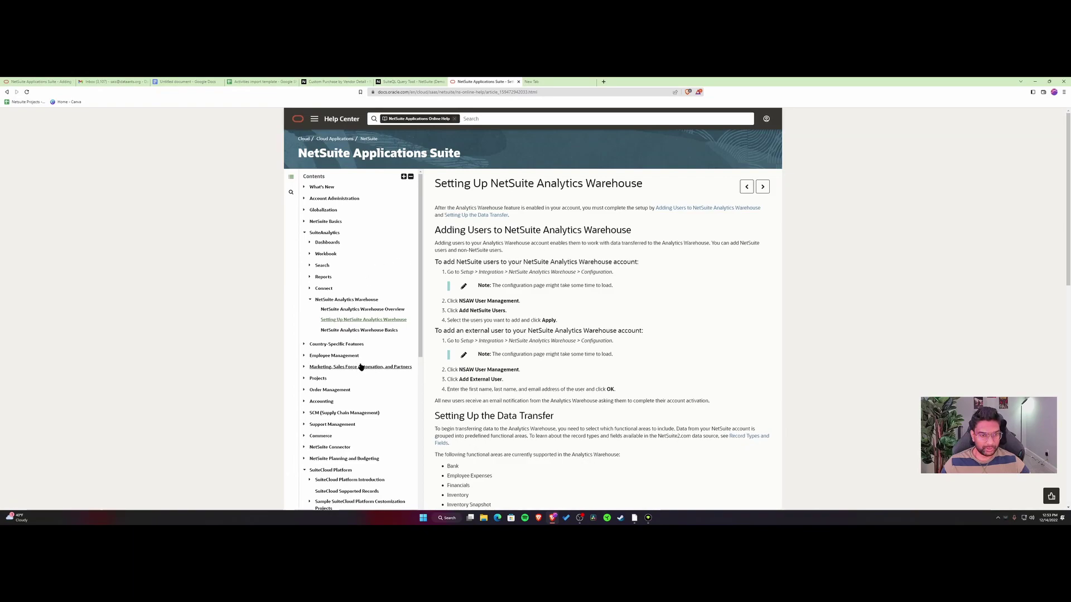
scroll(365, 357, "down", 2)
scroll(374, 398, "down", 1)
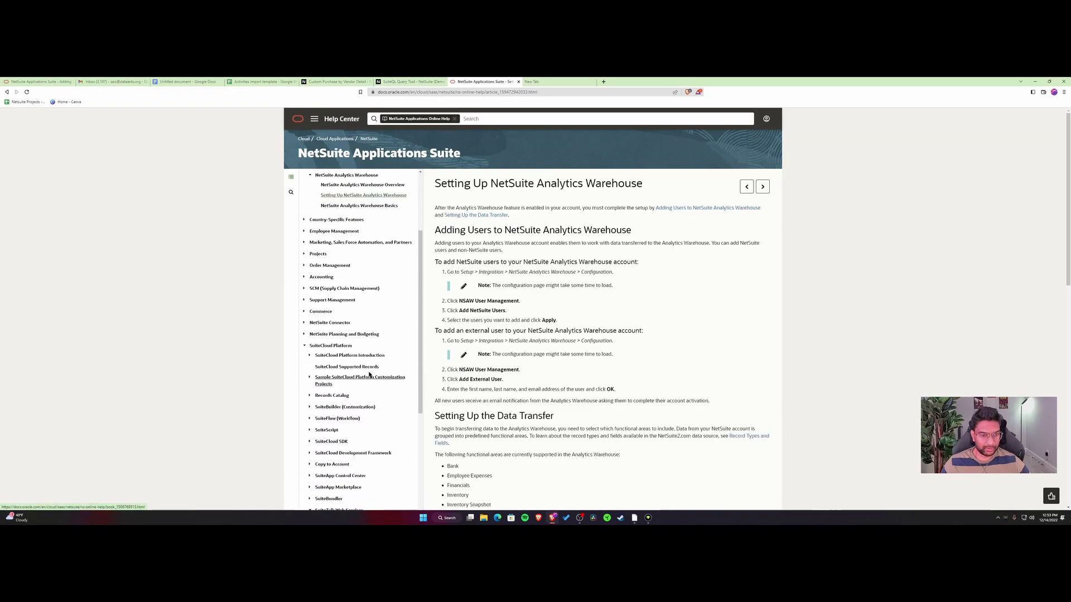
left_click(490, 121)
type("su")
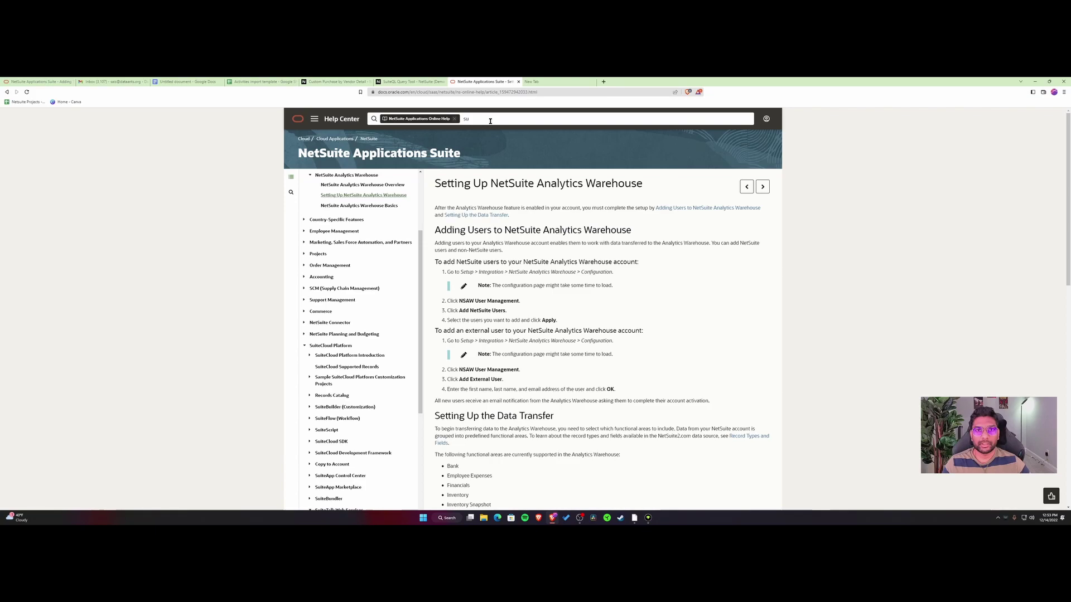
type("est api")
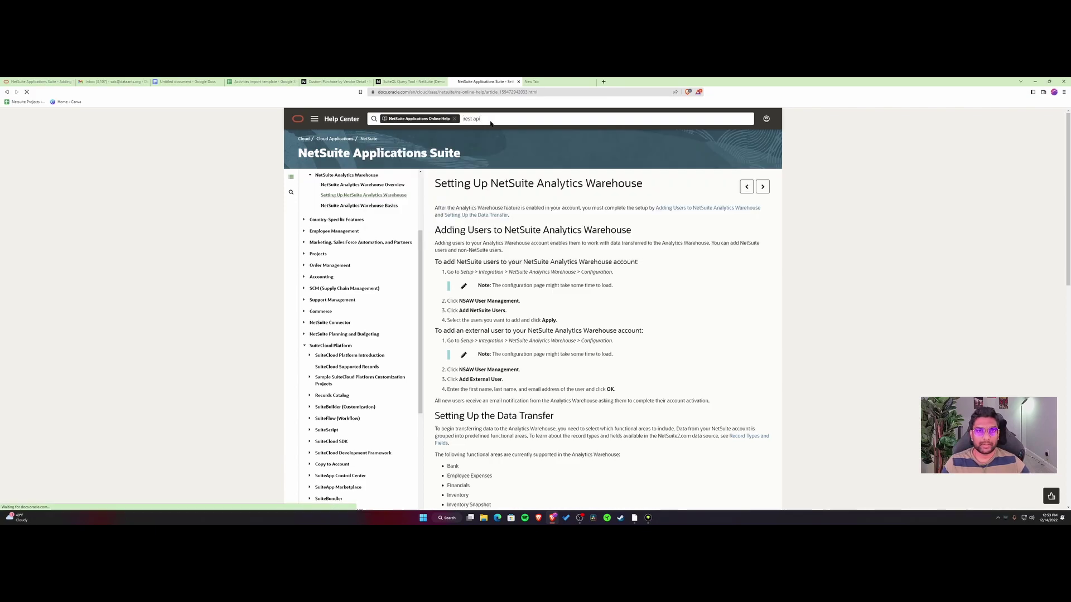
key("Return")
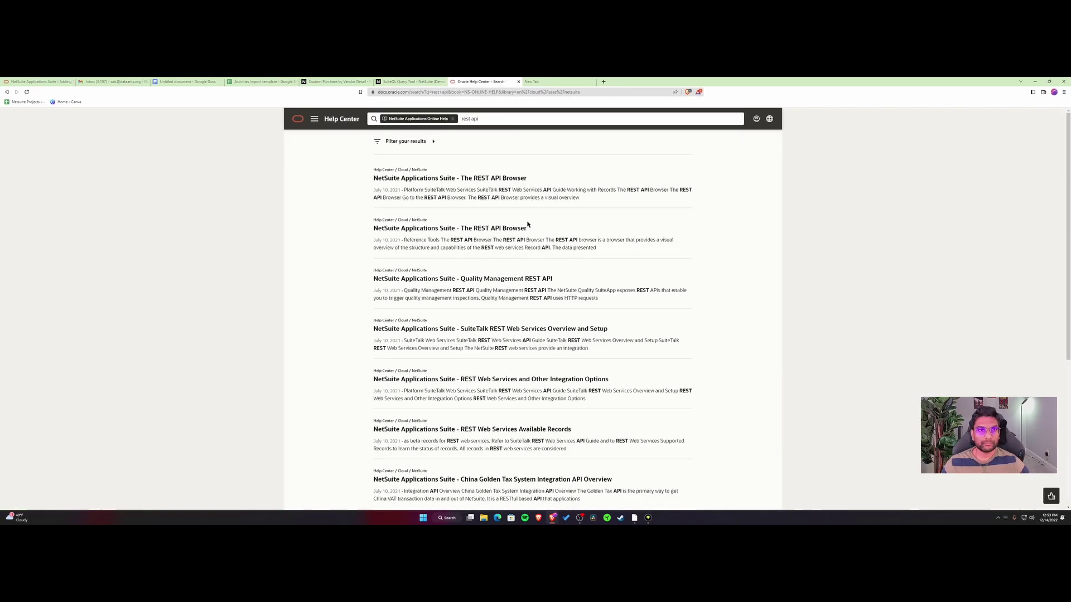
left_click(468, 178)
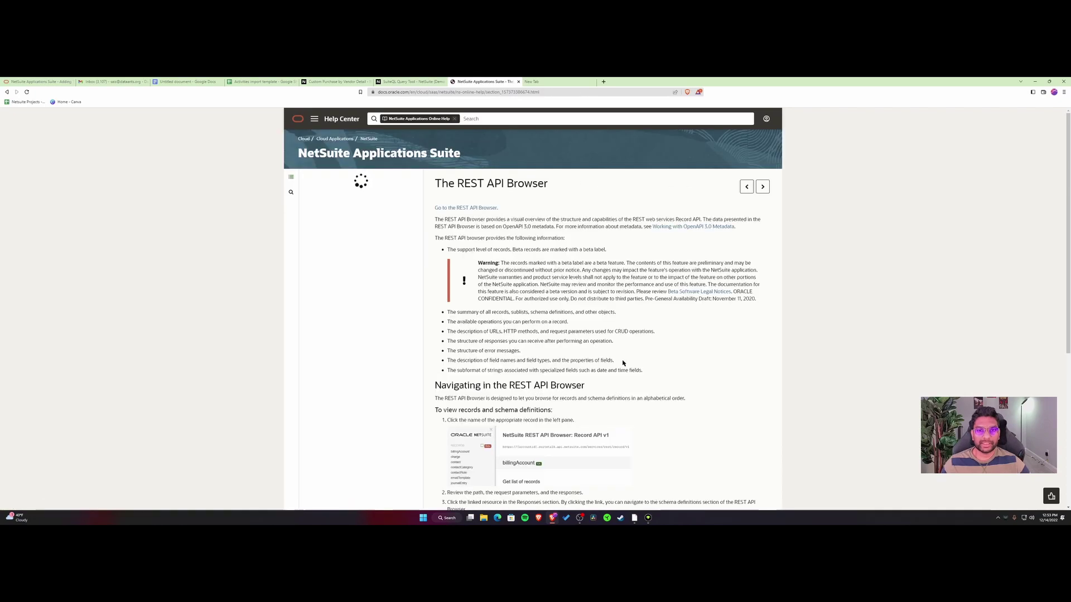
scroll(560, 416, "down", 1)
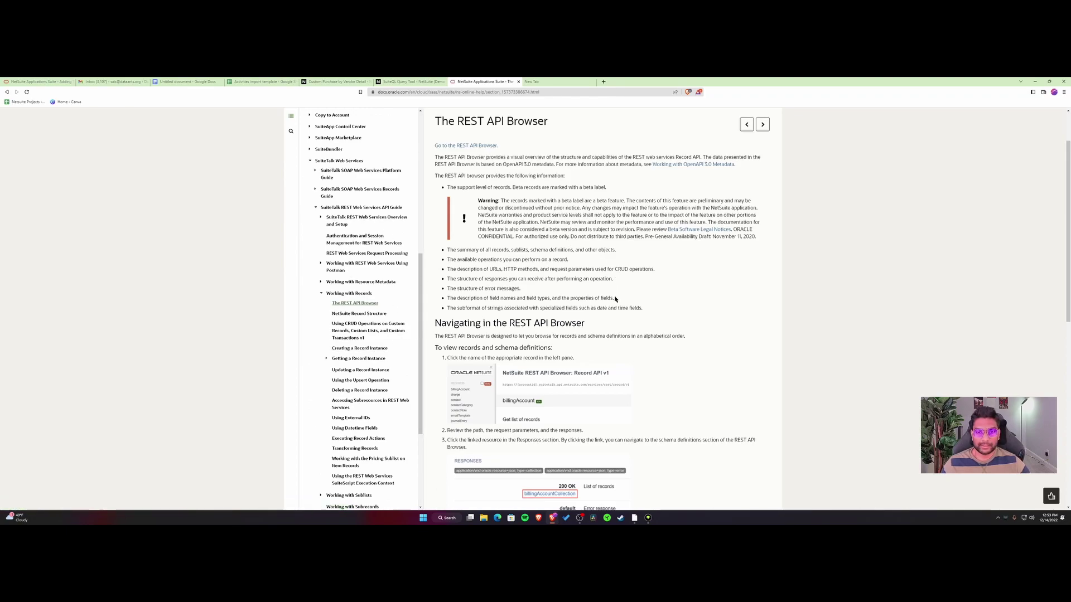
scroll(525, 338, "down", 1)
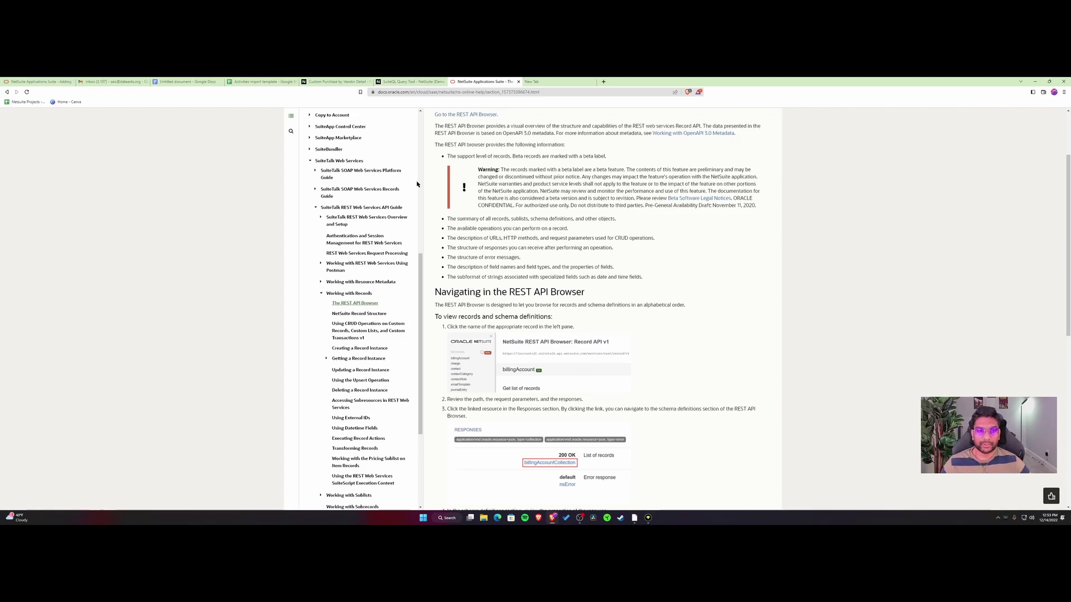
Append ' - POST' to the end of the SuiteQL with the REST API bullet.
left_click(184, 82)
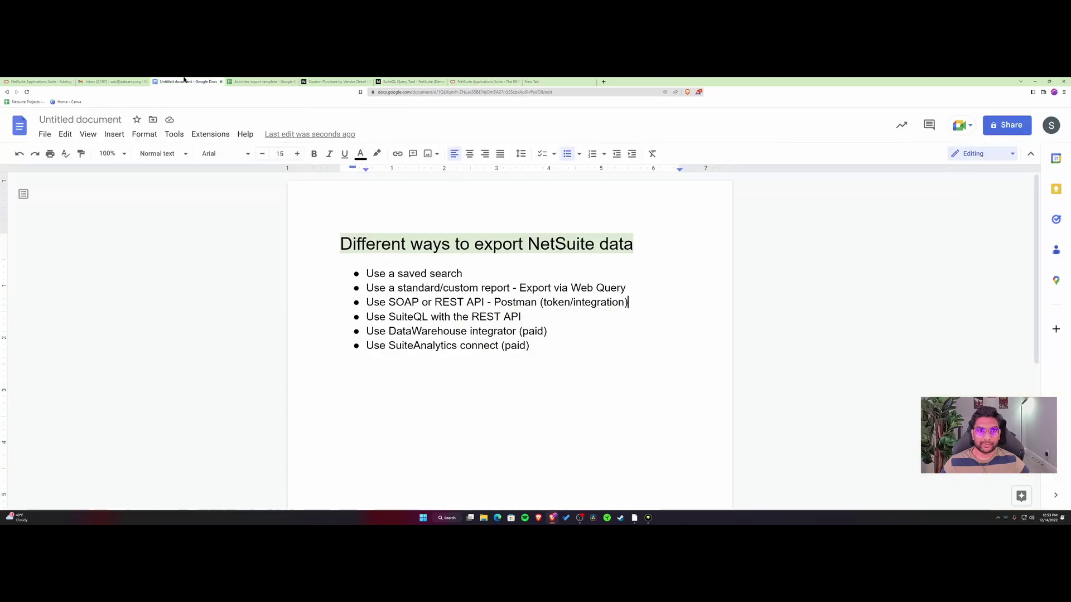
left_click_drag(523, 317, 483, 301)
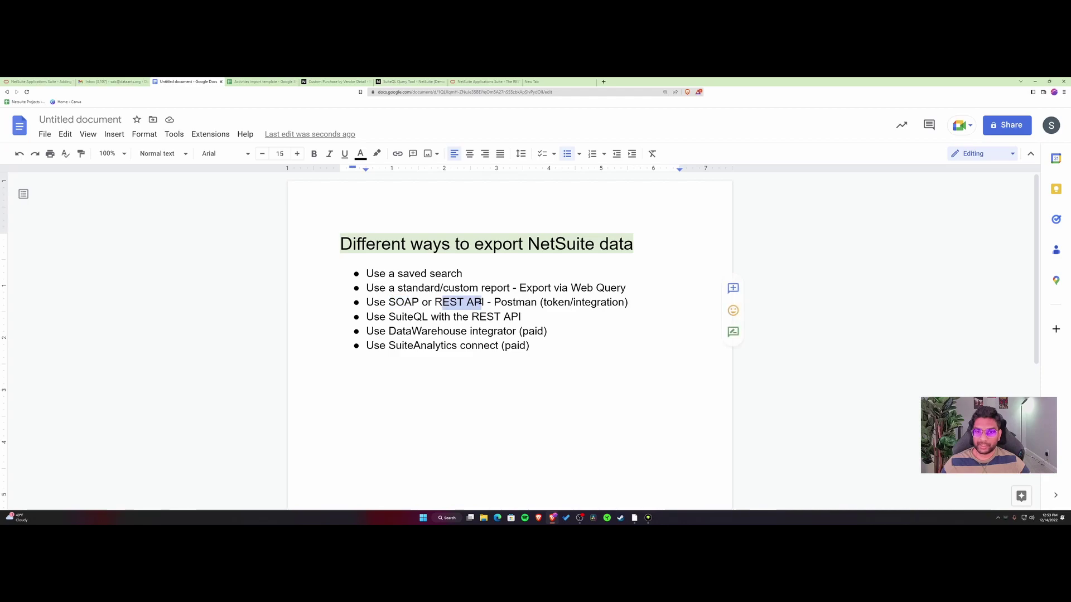
left_click(389, 301)
left_click_drag(389, 302, 486, 303)
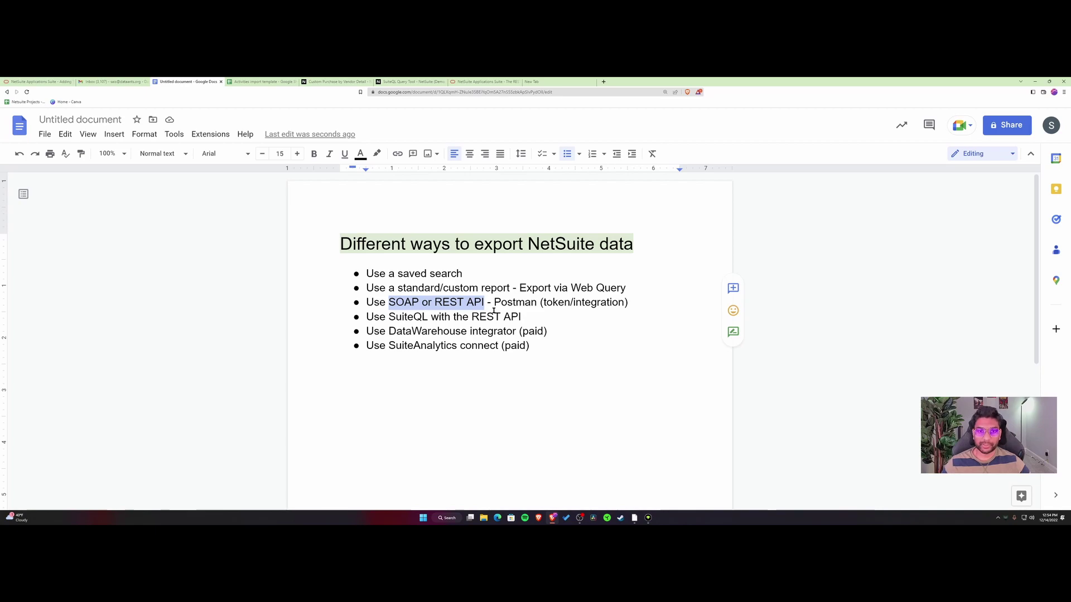
left_click(637, 305)
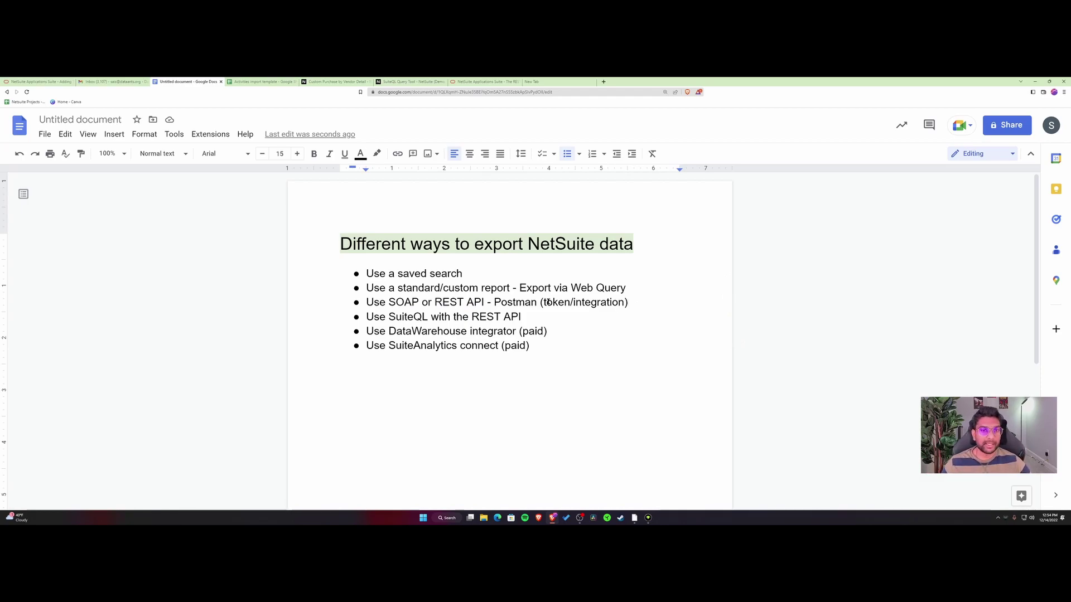
left_click_drag(436, 302, 484, 306)
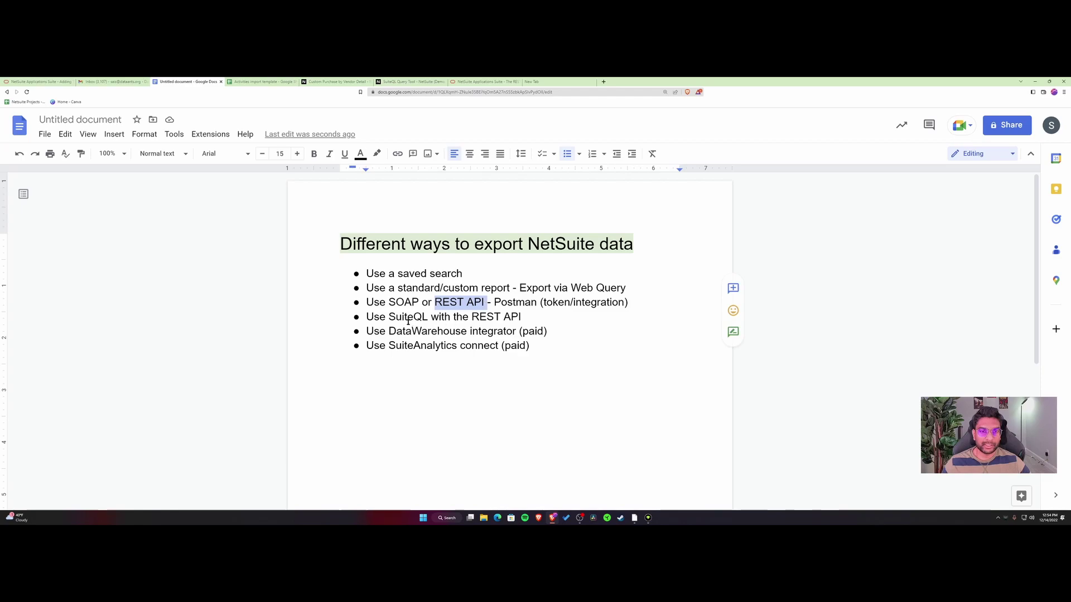
left_click_drag(389, 316, 435, 303)
left_click(458, 302)
double_click(459, 302)
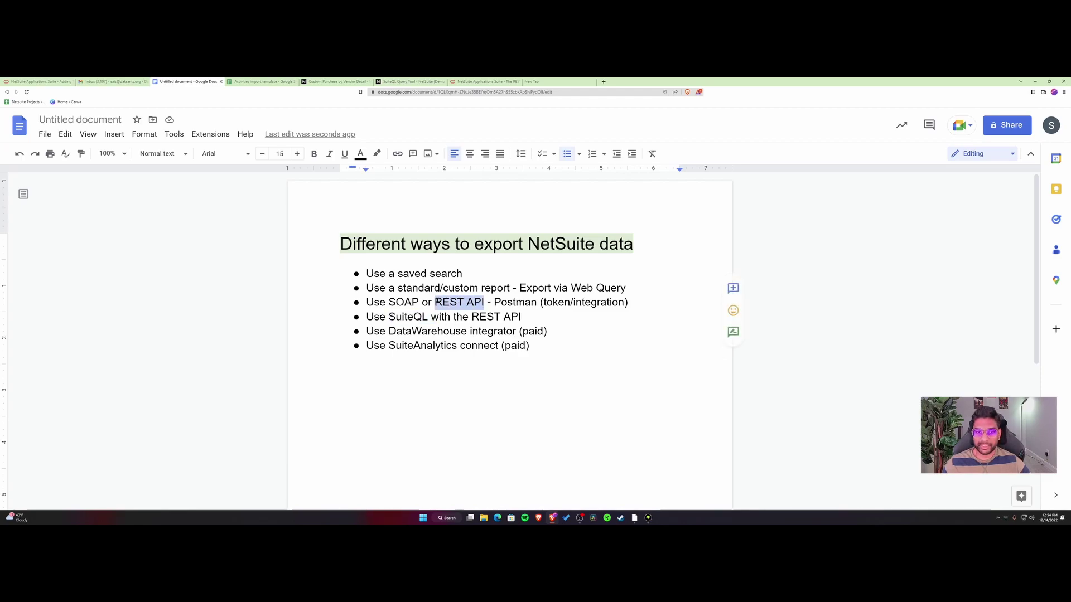
left_click(524, 317)
type("- POS")
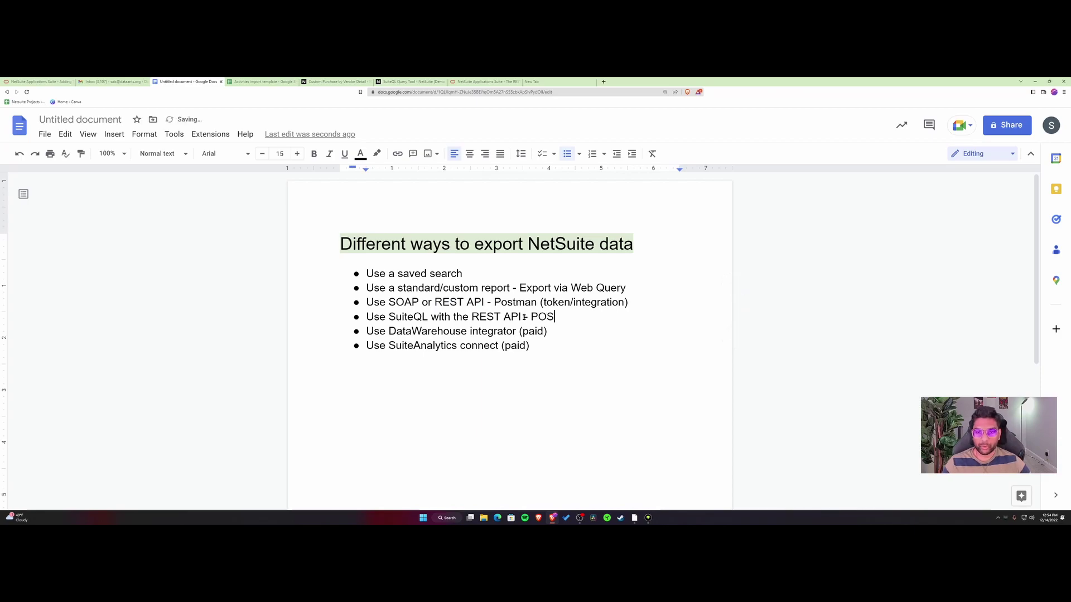
type("T")
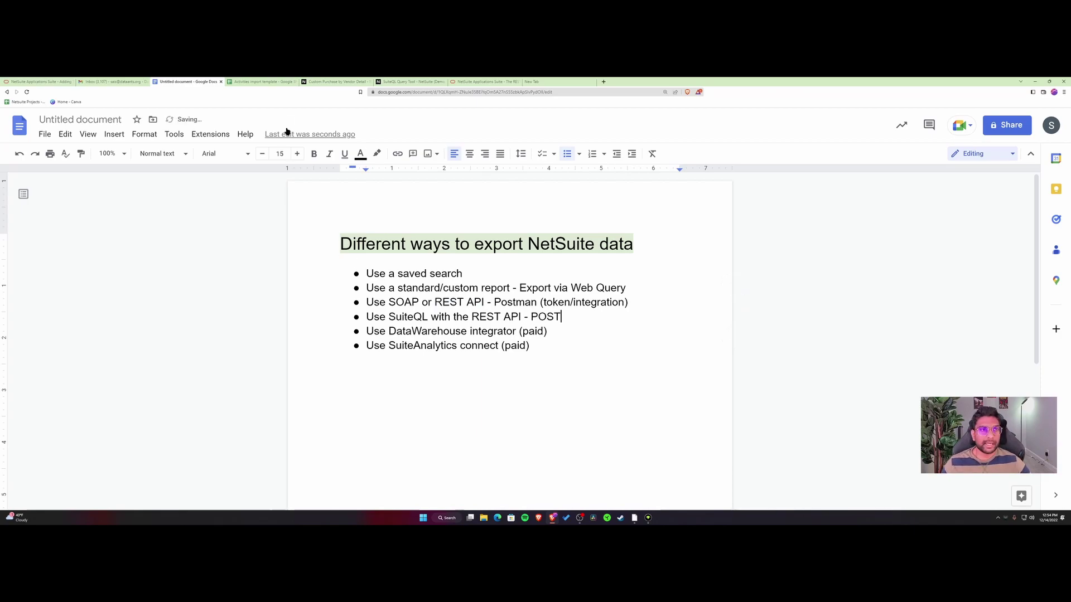
Run the SuiteQL query 'select * from account' in the SuiteQL Query Tool.
left_click(395, 82)
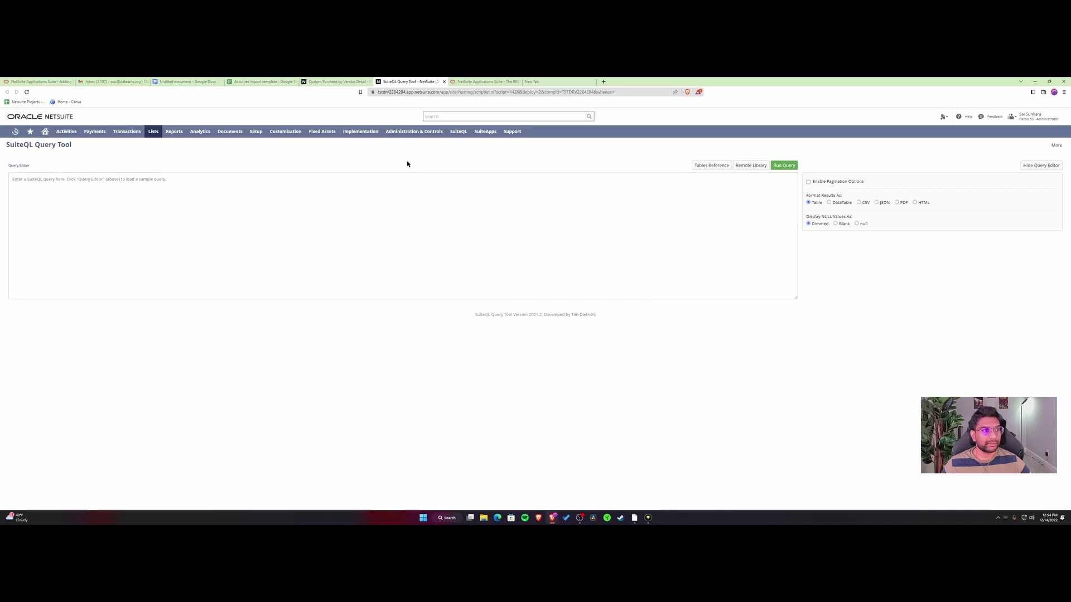
left_click(131, 179)
type("sele")
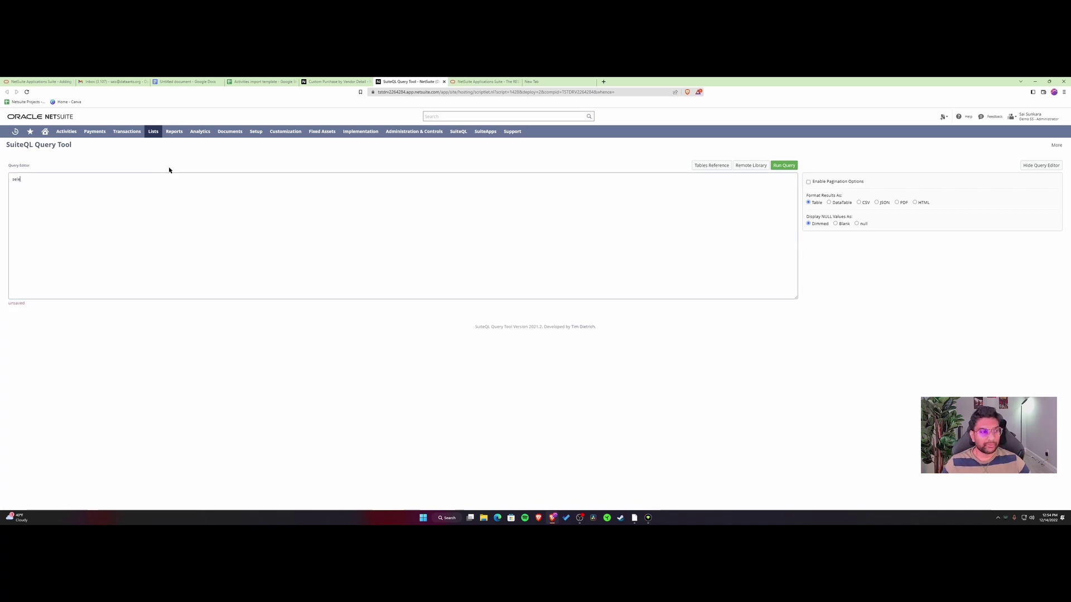
type("ct * from")
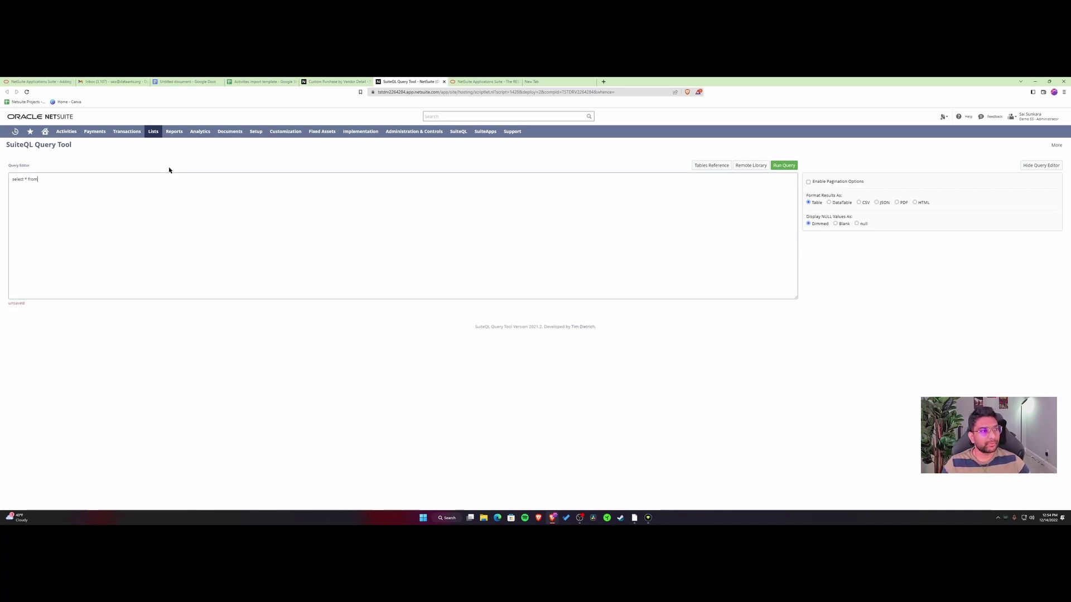
type(" account")
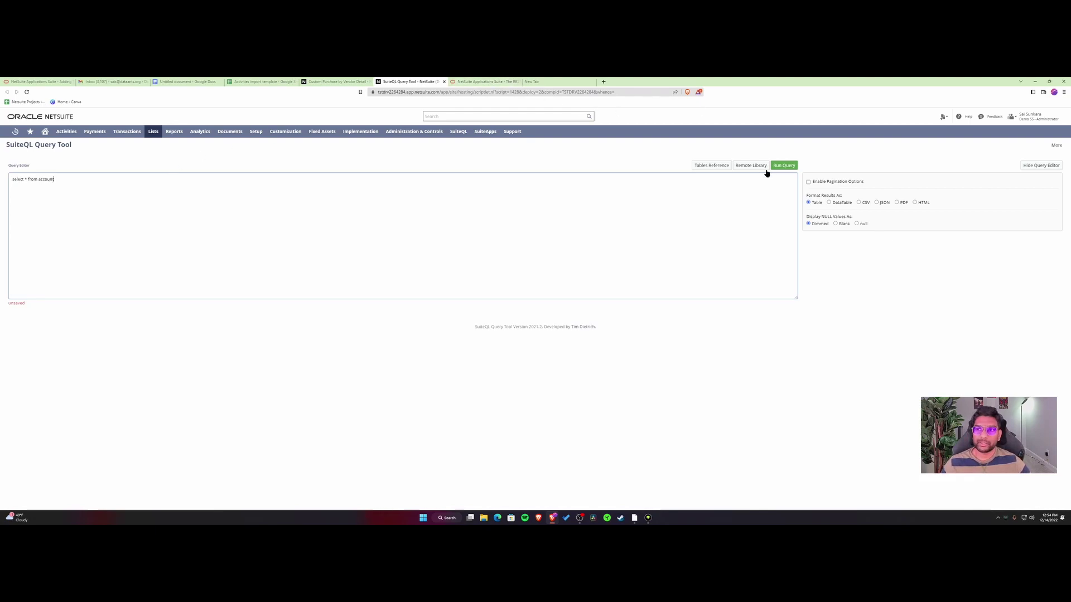
left_click(781, 166)
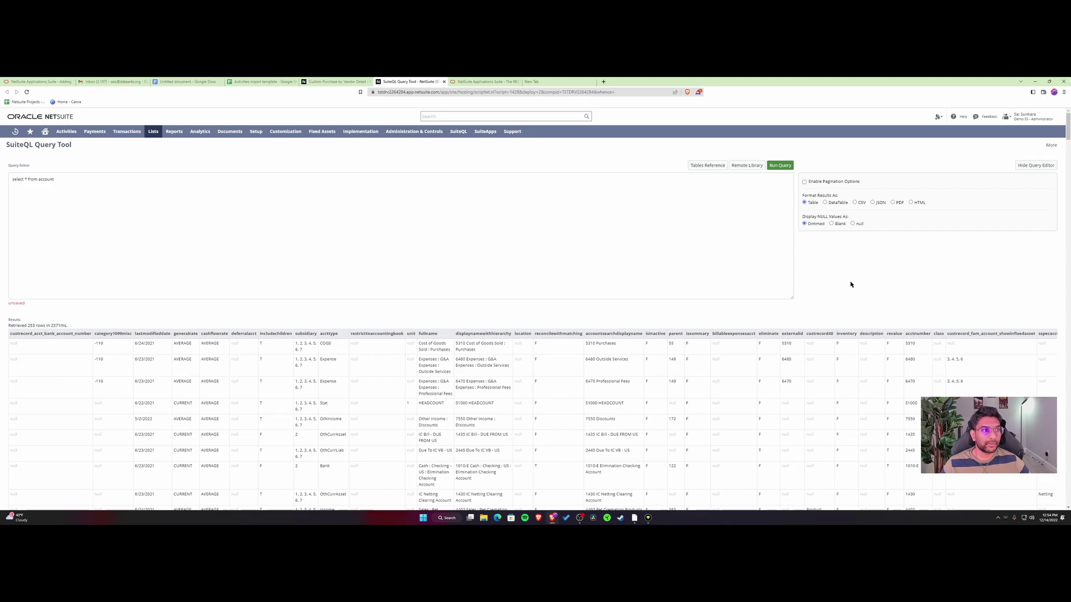
Add a second line '(q: select * from account)' and select that whole line.
left_click_drag(86, 191, 4, 179)
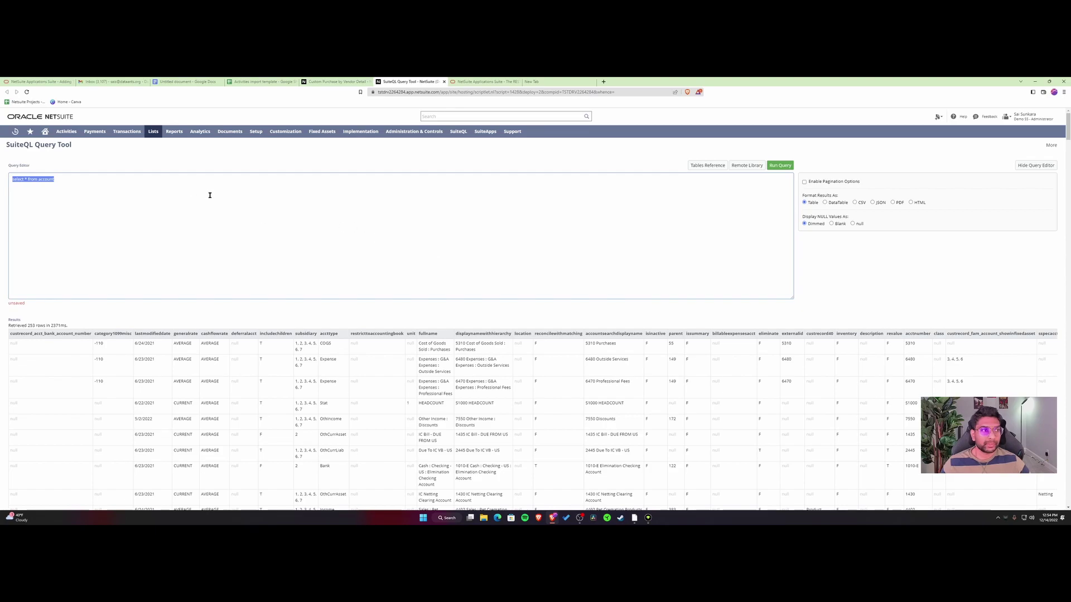
left_click(238, 182)
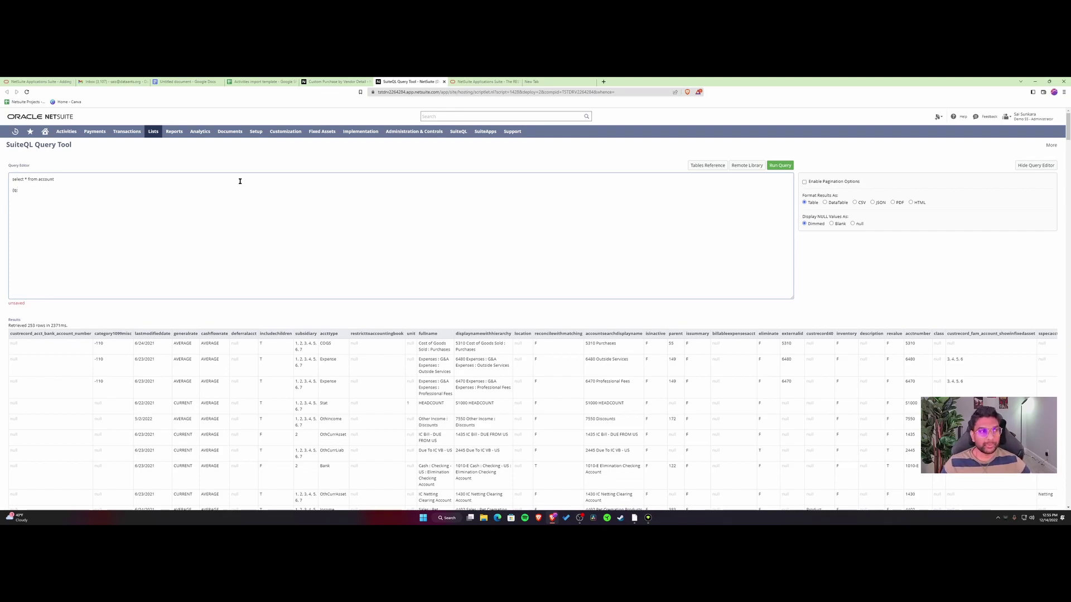
key("shift+Down")
key("ctrl+c")
key("Right")
type("(q:")
key("ctrl+v")
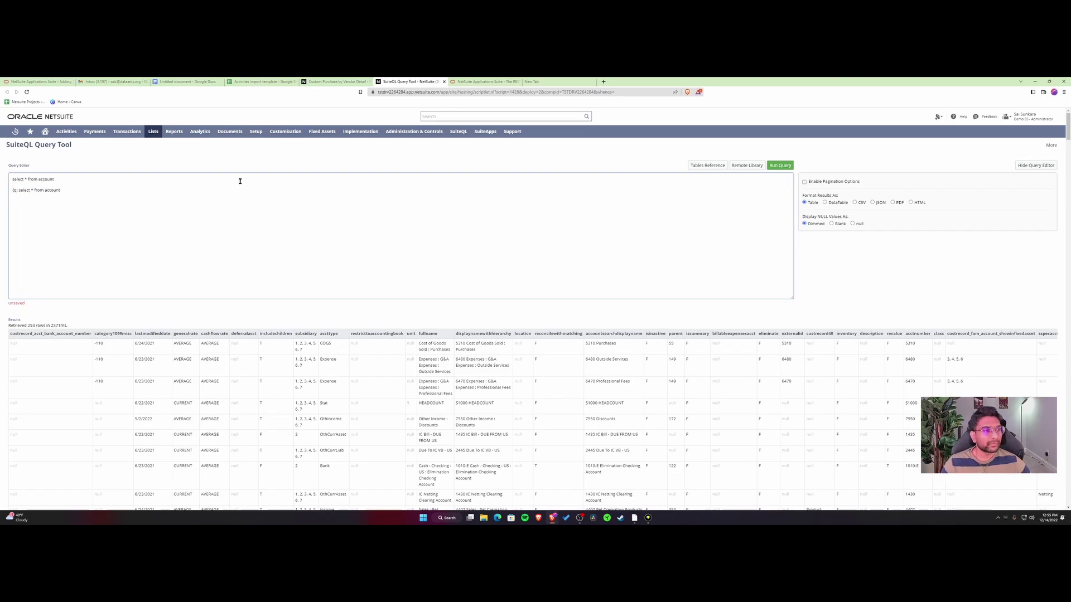
type(");")
key("shift+Home")
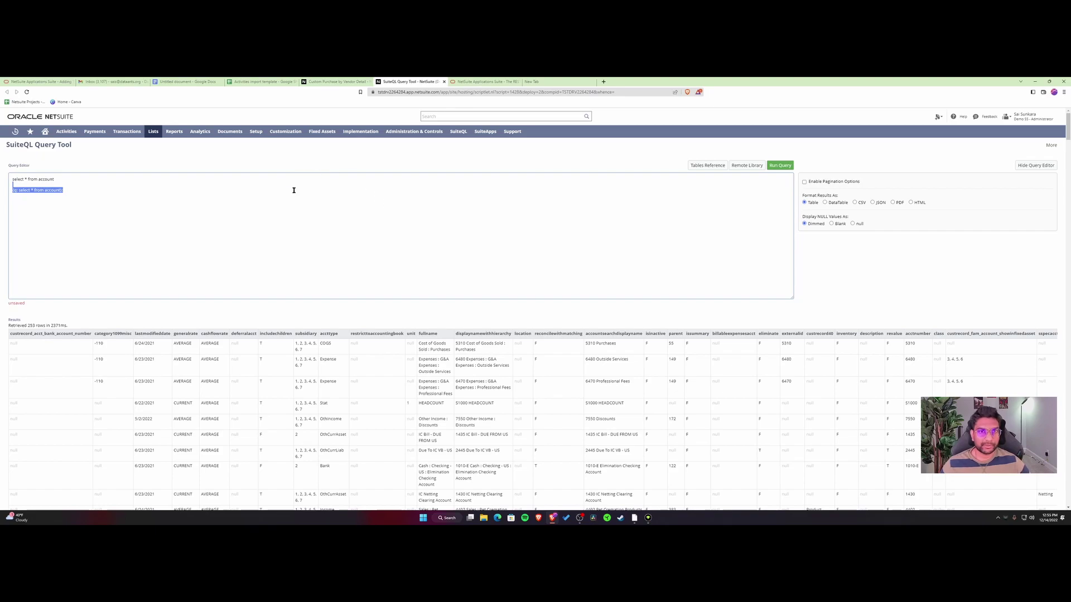
In the Google Doc, highlight the SuiteQL bullet, the first four methods, then the DataWarehouse integrator (paid) entry.
left_click(186, 81)
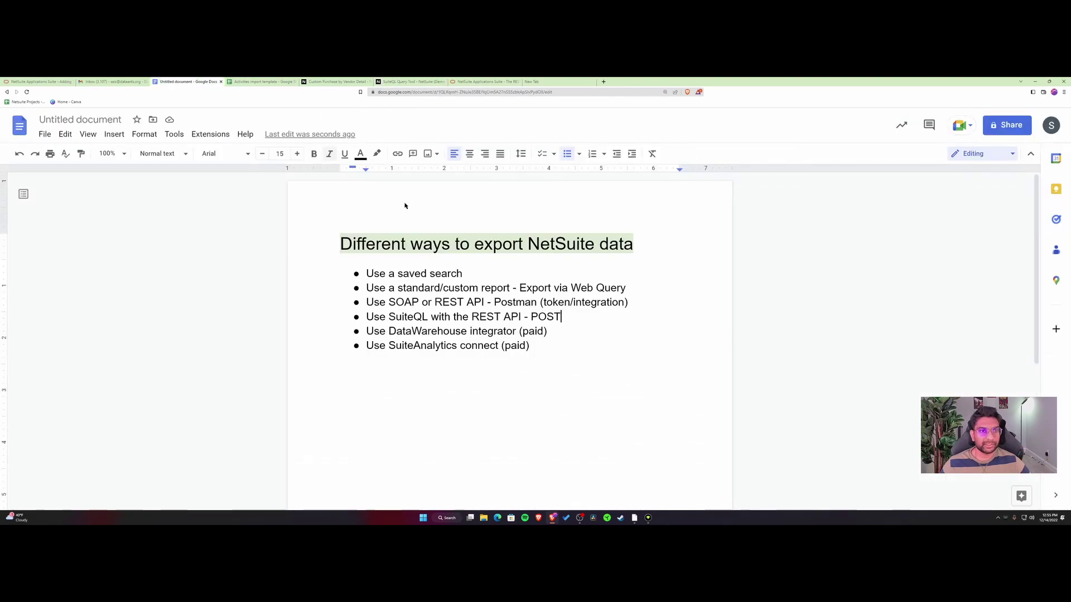
left_click_drag(573, 320, 406, 319)
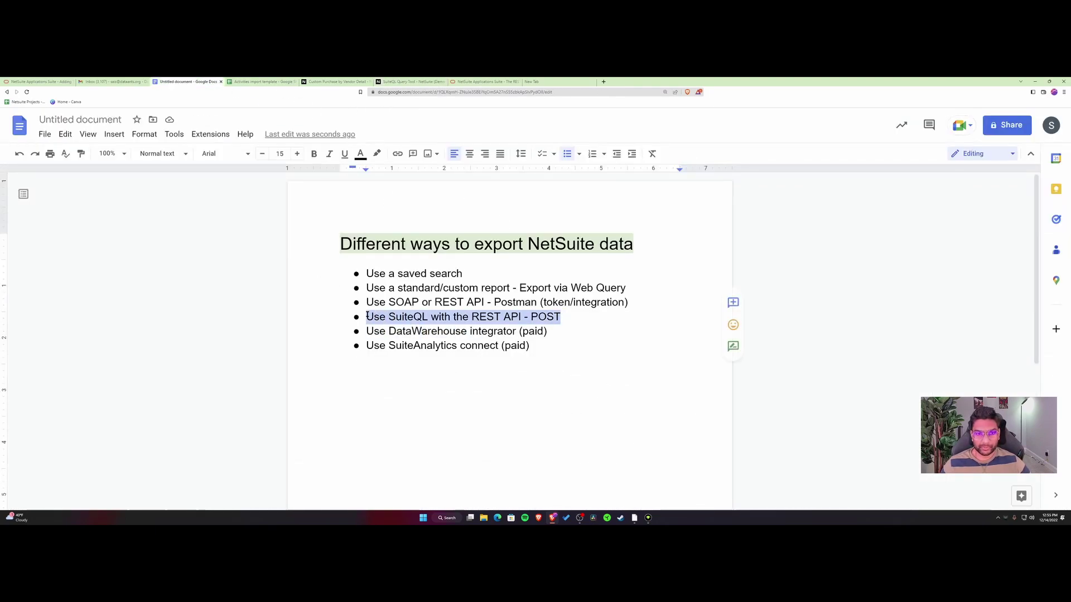
left_click(566, 332)
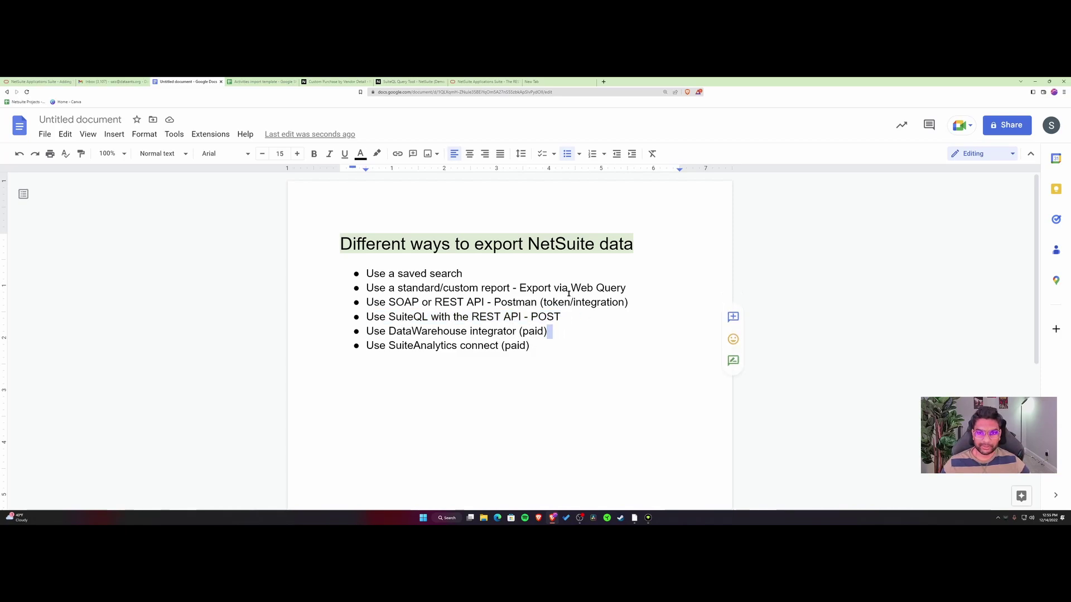
left_click_drag(367, 273, 561, 316)
left_click(557, 346)
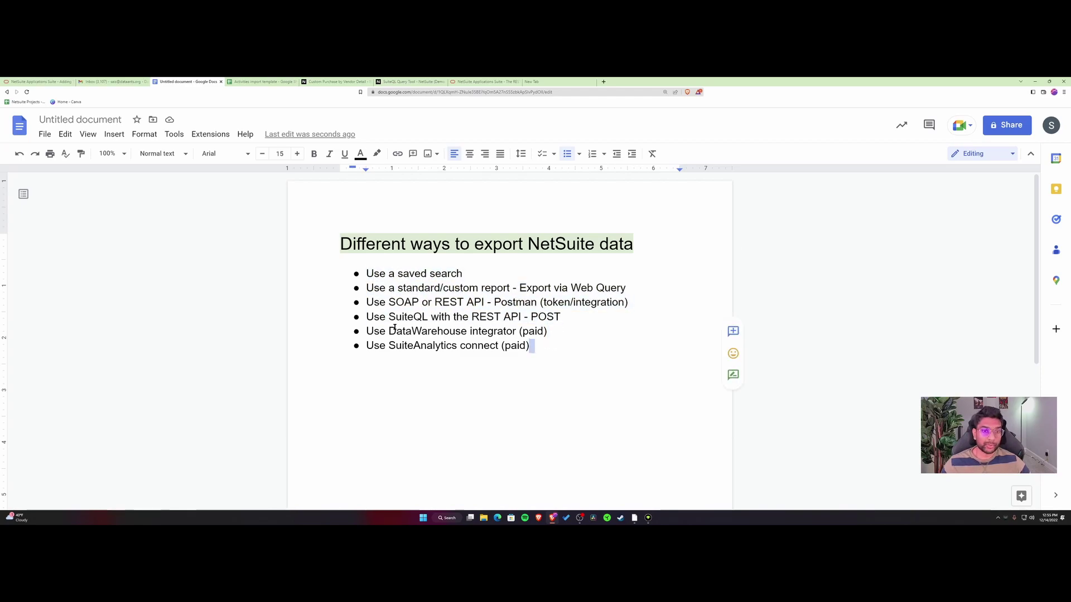
left_click_drag(391, 331, 550, 333)
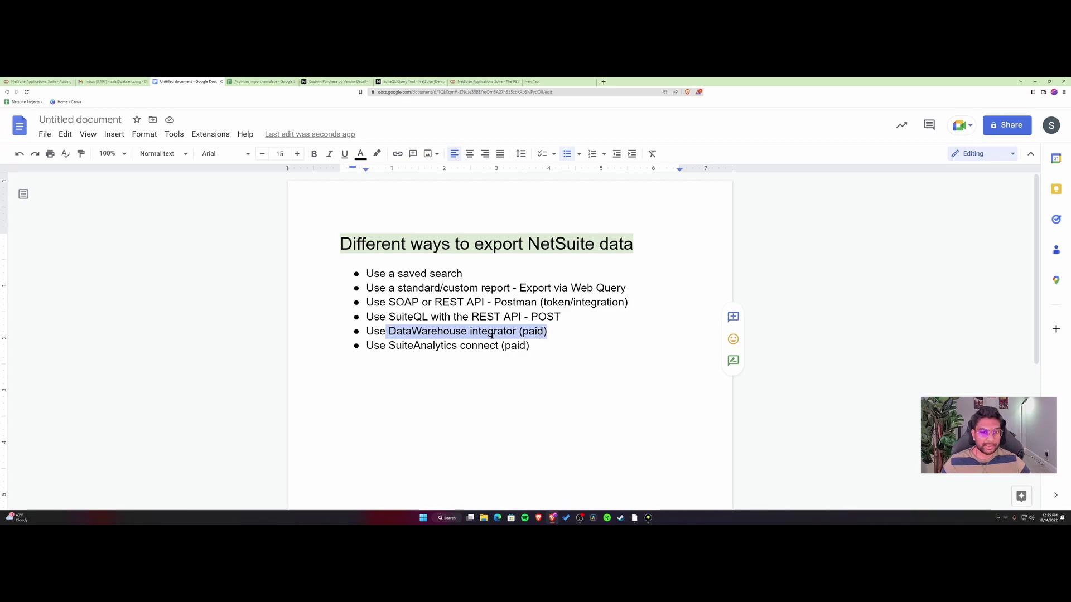
left_click(538, 347)
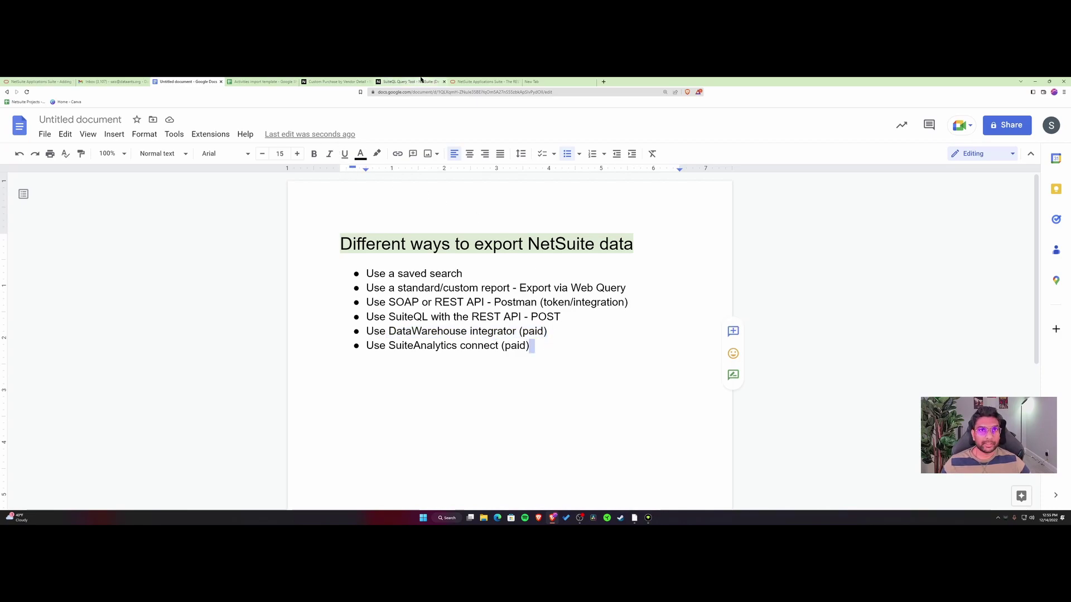
Search the Oracle Help Center for 'suiteanalytics'.
left_click(484, 81)
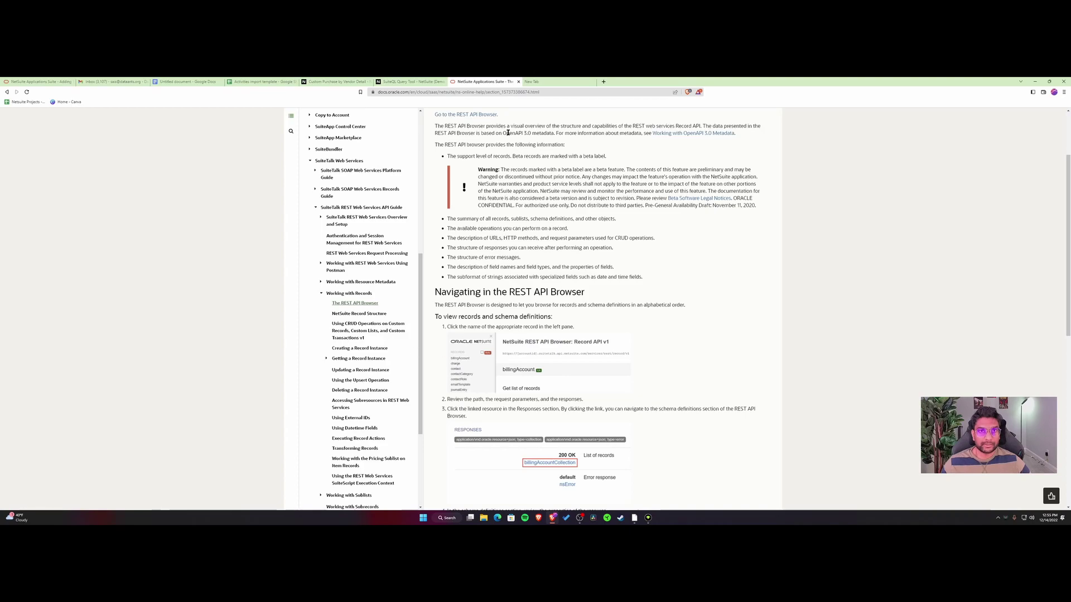
scroll(506, 132, "up", 2)
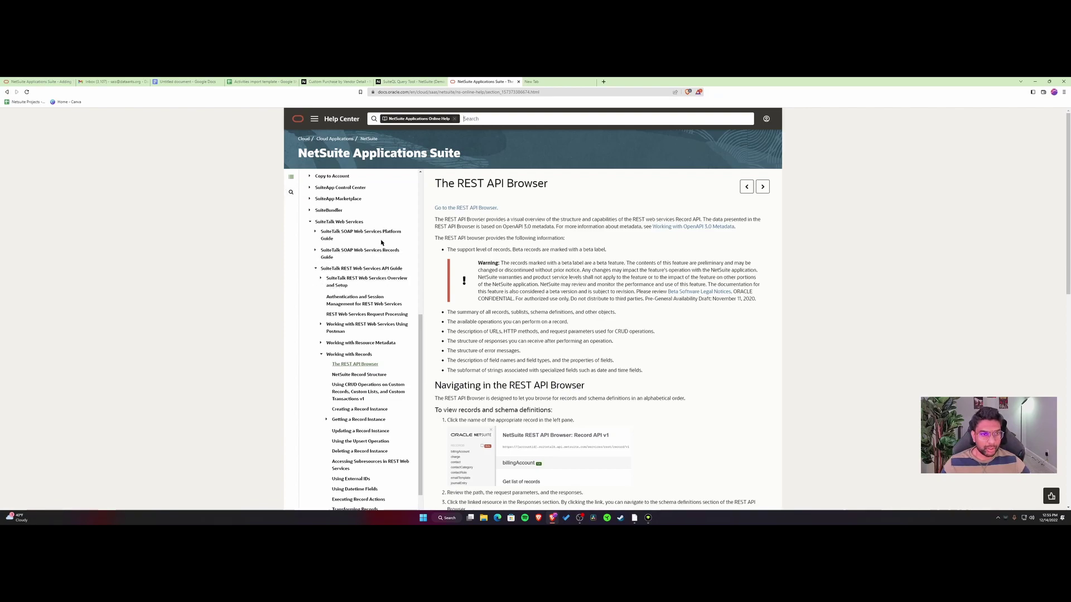
type("suit")
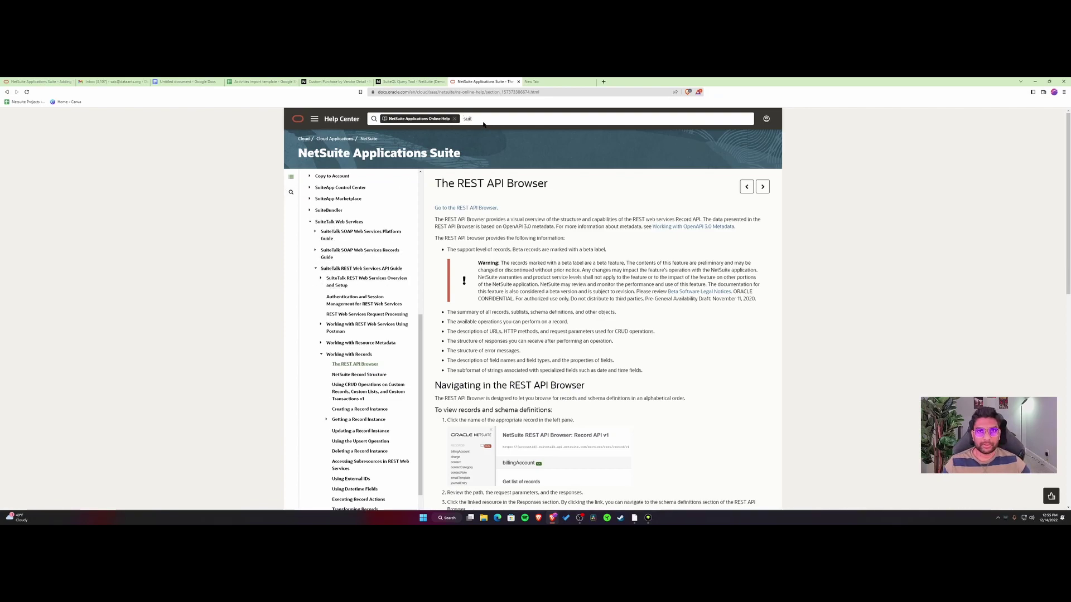
type("eanalytics")
key("Return")
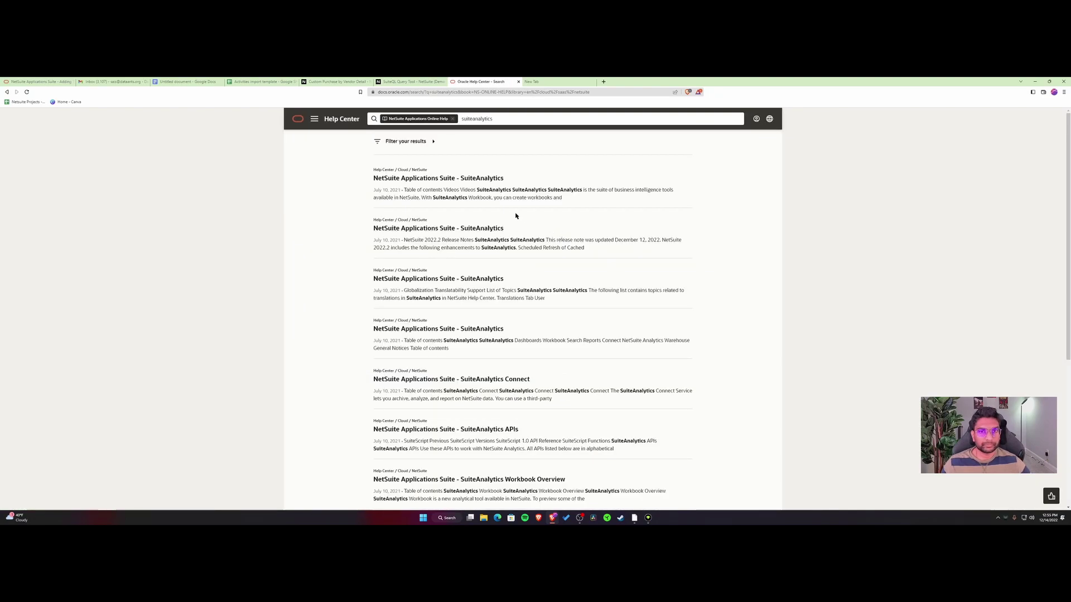
Search the help for 'datawarehouse', then go back to the Setting Up NetSuite Analytics Warehouse article.
double_click(512, 115)
type("datawarehouse")
key("Return")
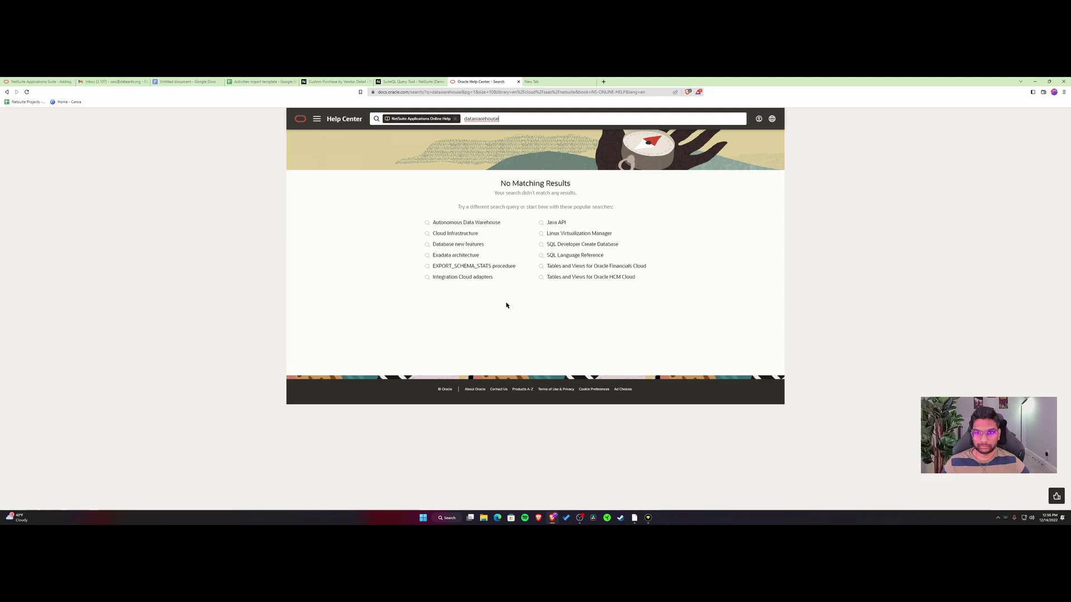
key("alt+Left")
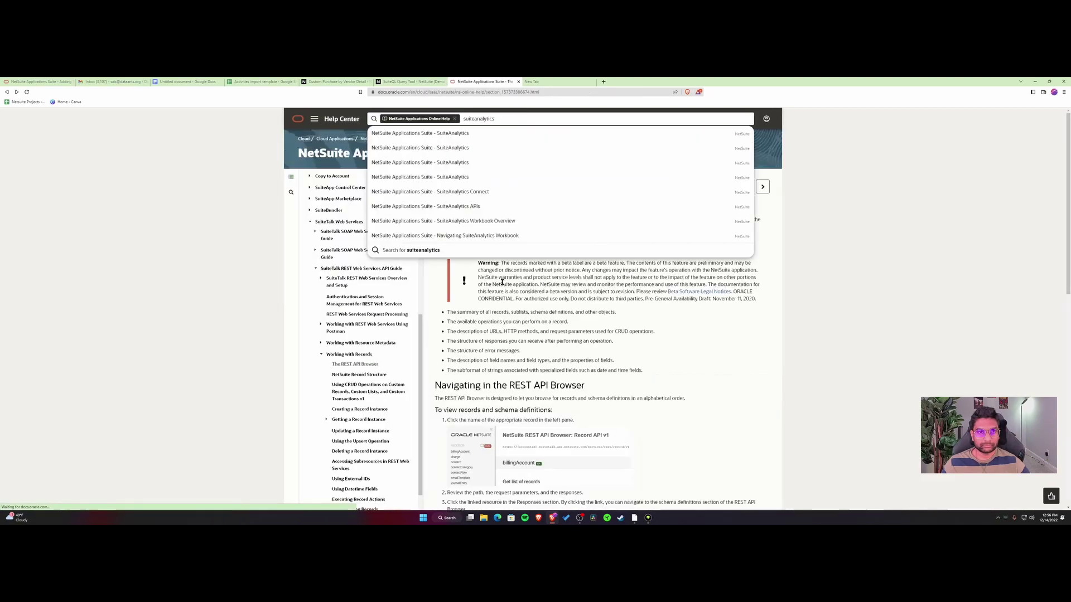
key("alt+Left")
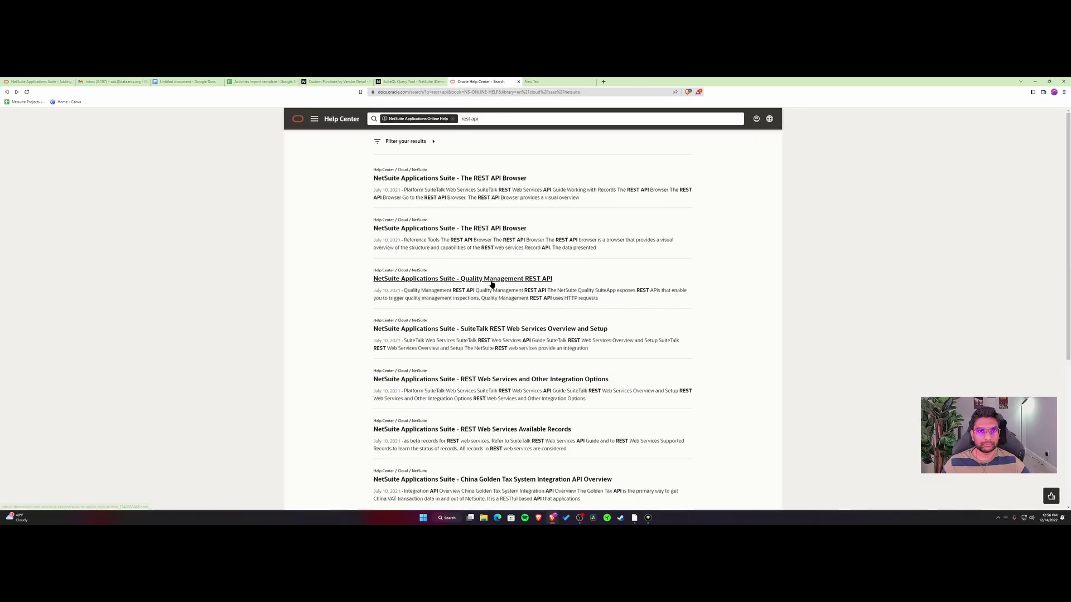
key("alt+Left")
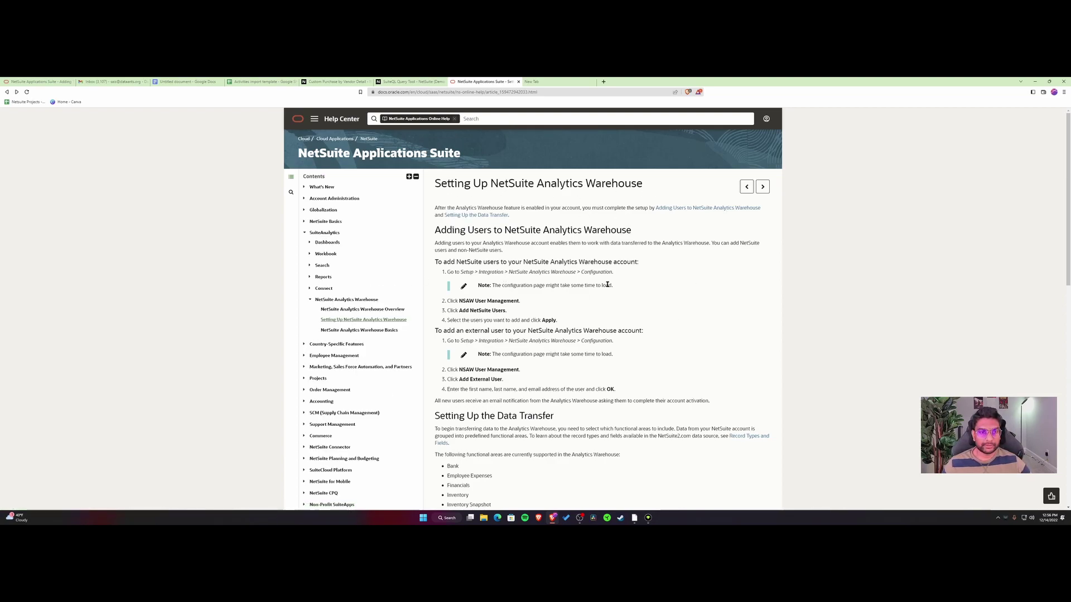
Under Setting Up the Data Transfer, highlight the nine supported functional areas, Bank through Sales.
scroll(544, 304, "down", 3)
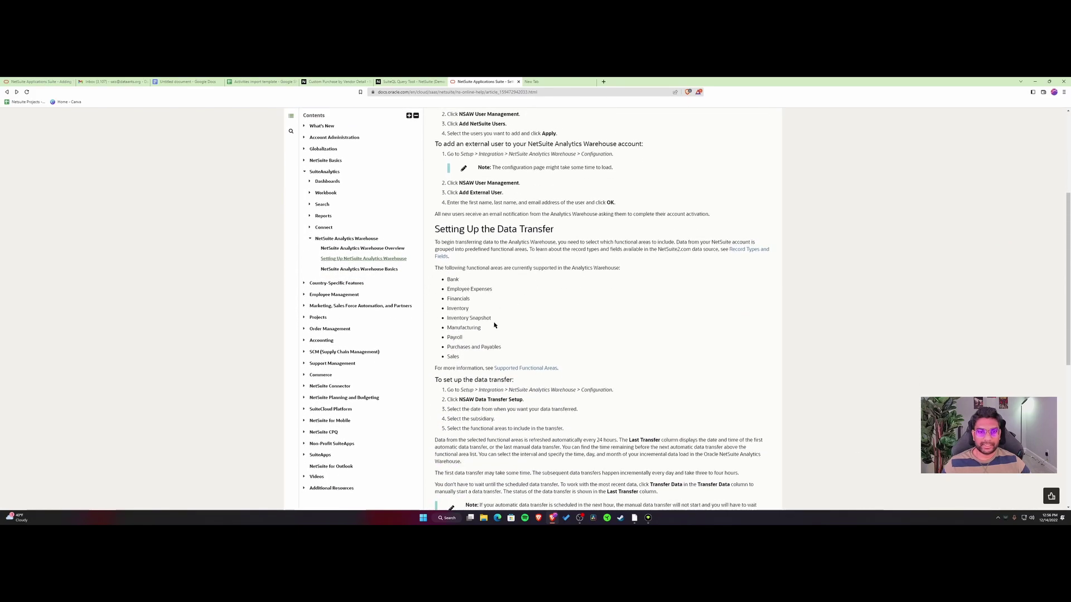
left_click_drag(446, 279, 460, 358)
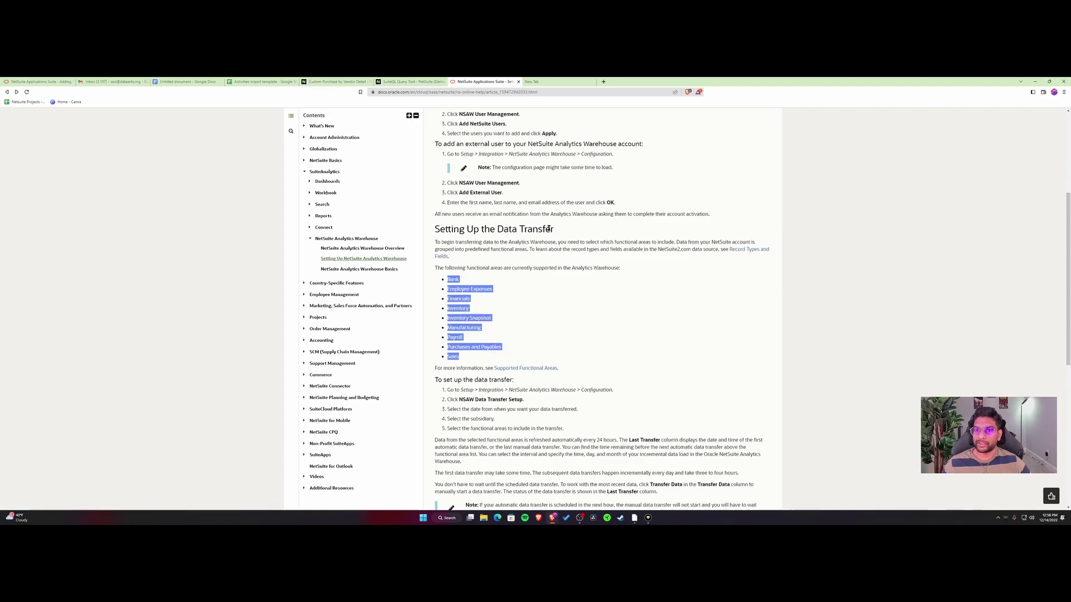
left_click(549, 229)
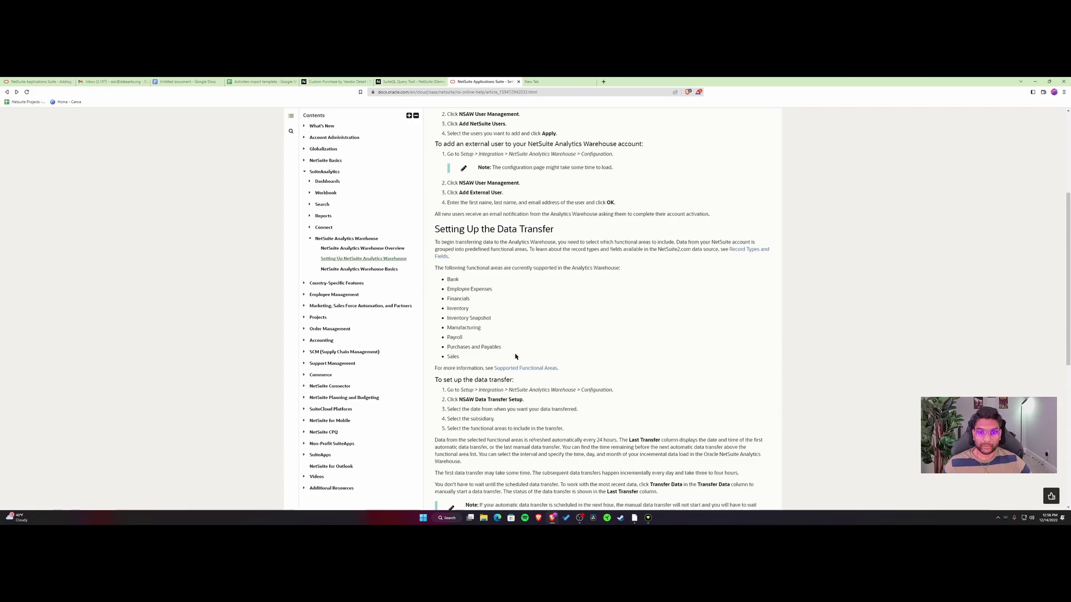
scroll(493, 335, "down", 1)
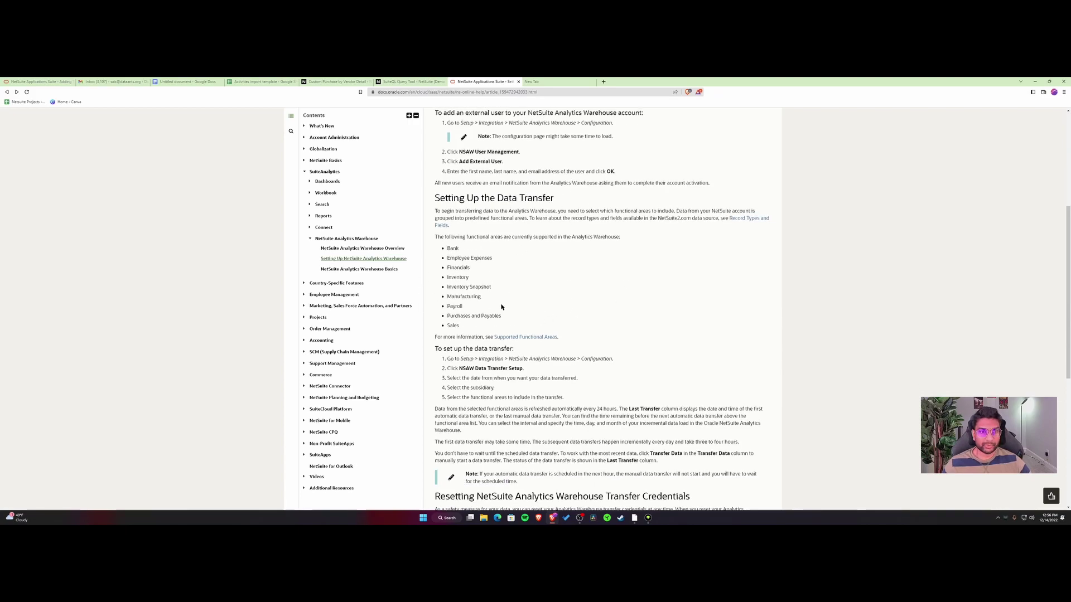
Append ' - ODBC, JDBC and .net' to the SuiteAnalytics connect (paid) bullet.
left_click(184, 81)
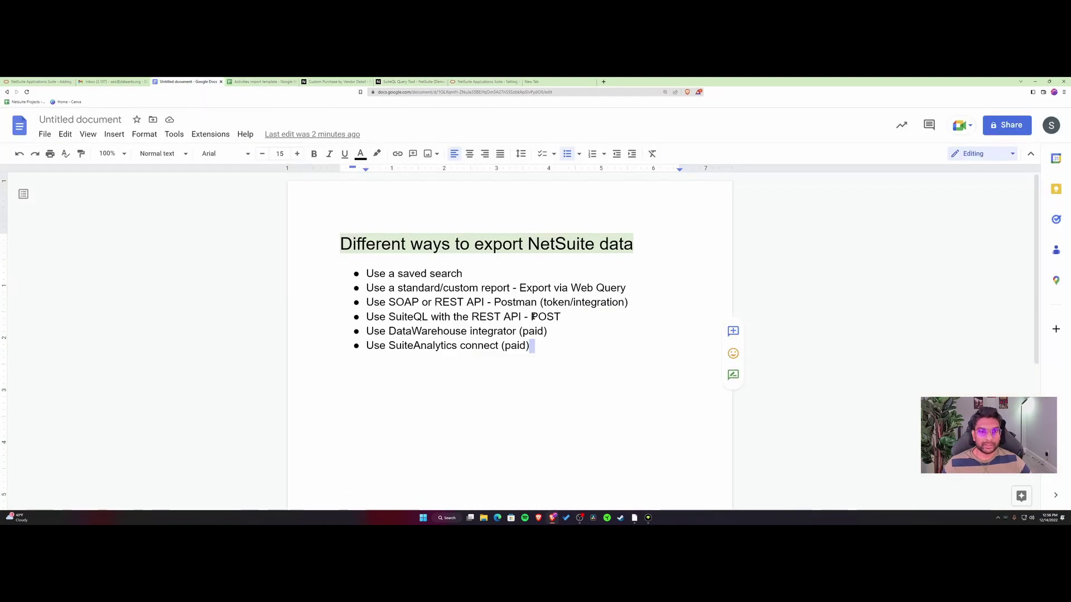
left_click_drag(539, 347, 390, 349)
left_click(547, 346)
type("- ODBC, JDBC")
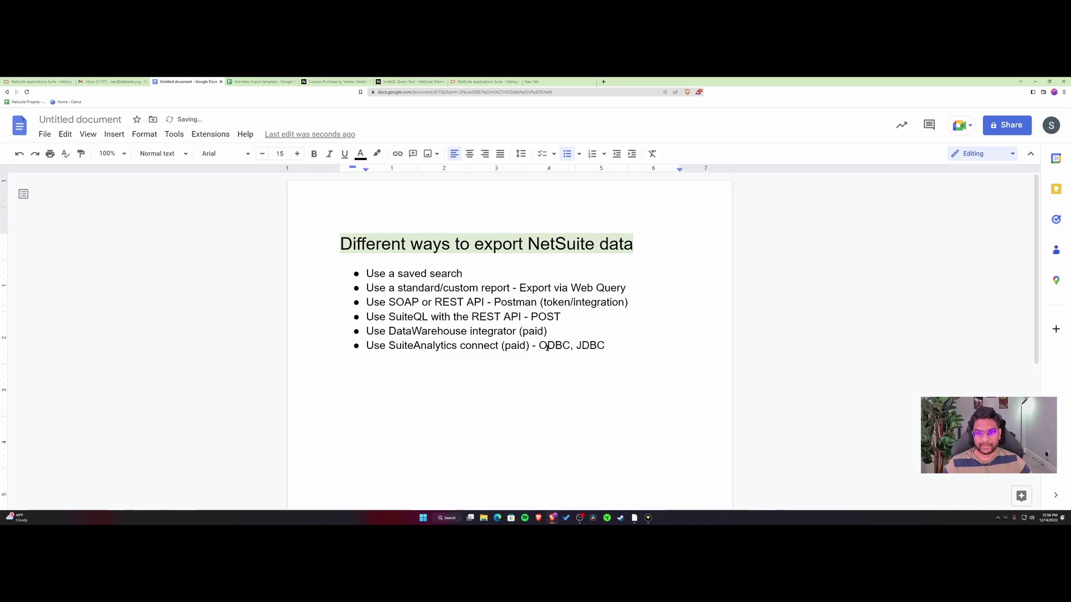
type(" and .")
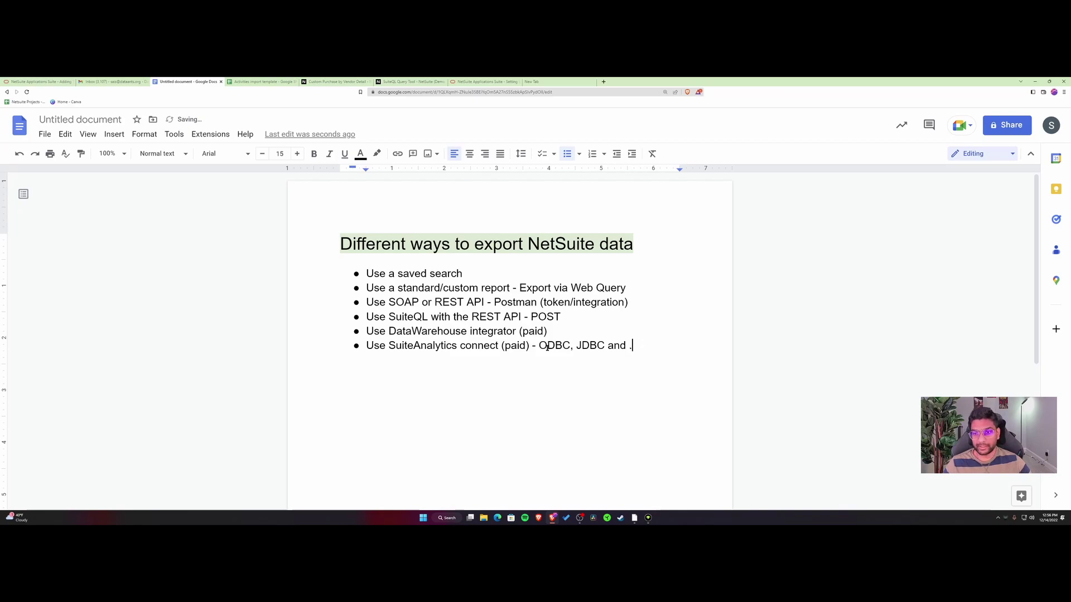
type("net")
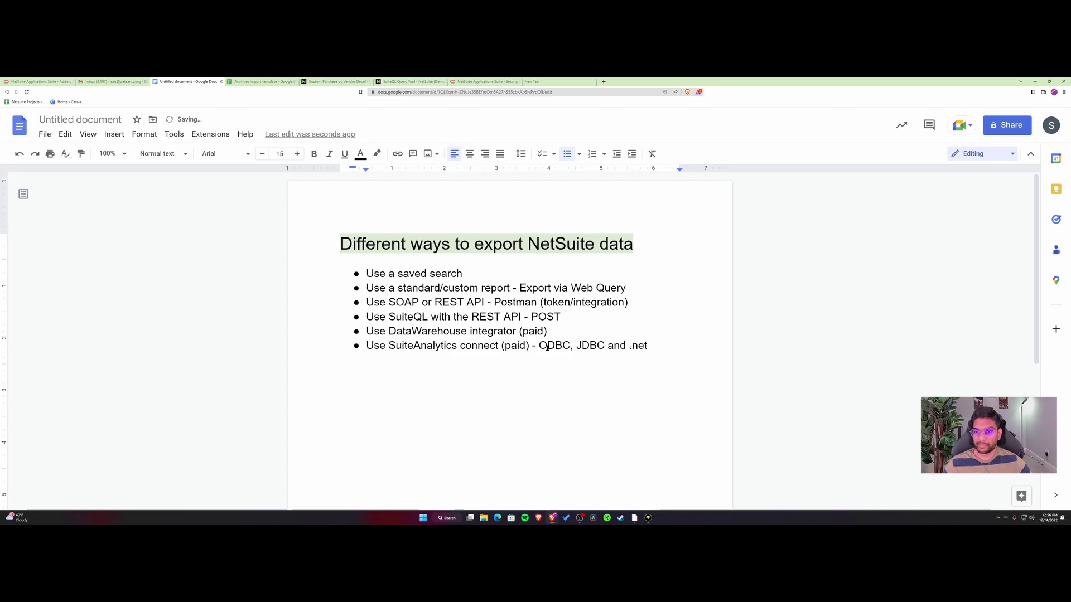
left_click_drag(650, 340, 359, 347)
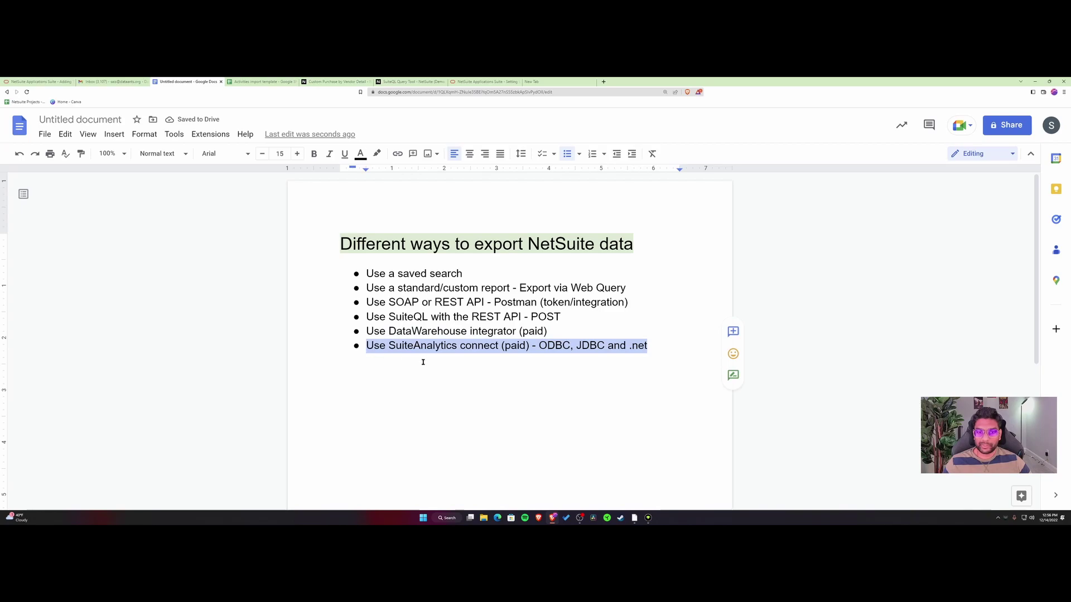
left_click(486, 366)
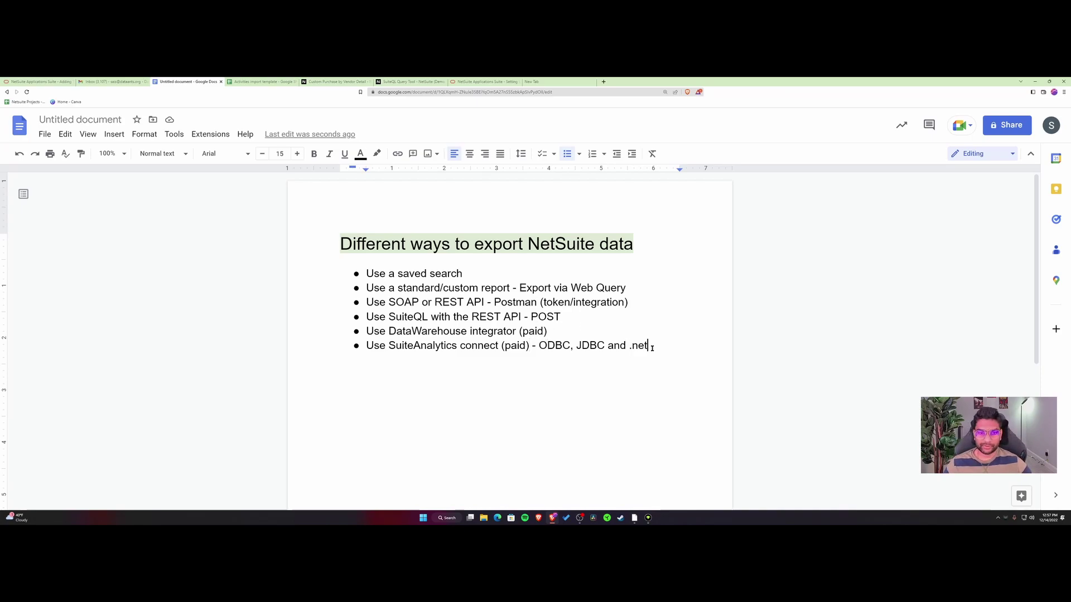
Add ' - netsuite2.com tables' after '.net' in the SuiteAnalytics connect bullet.
left_click_drag(652, 347, 363, 345)
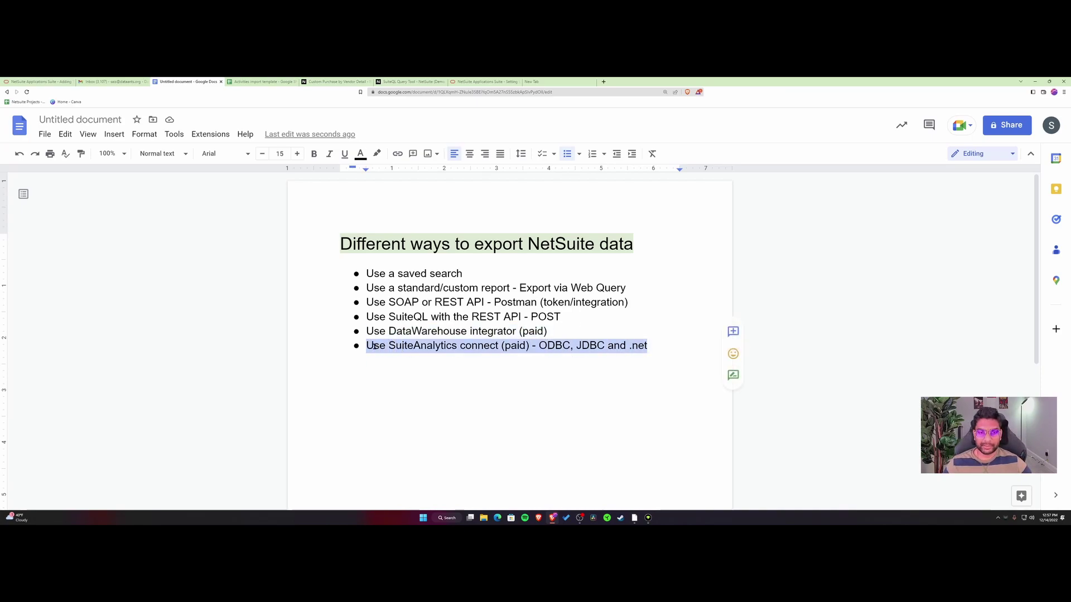
left_click(428, 348)
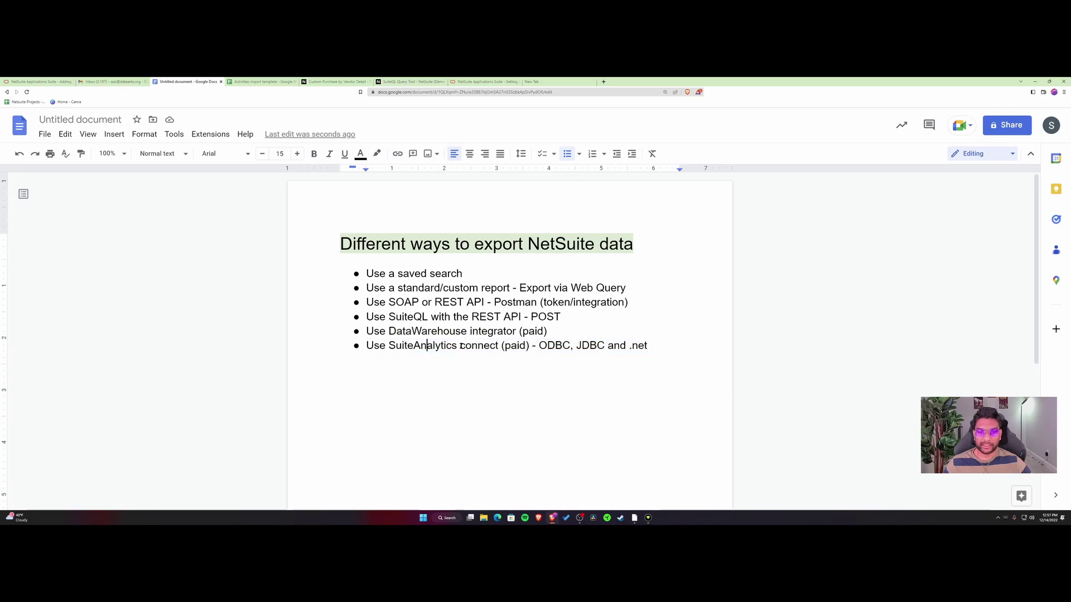
left_click(657, 346)
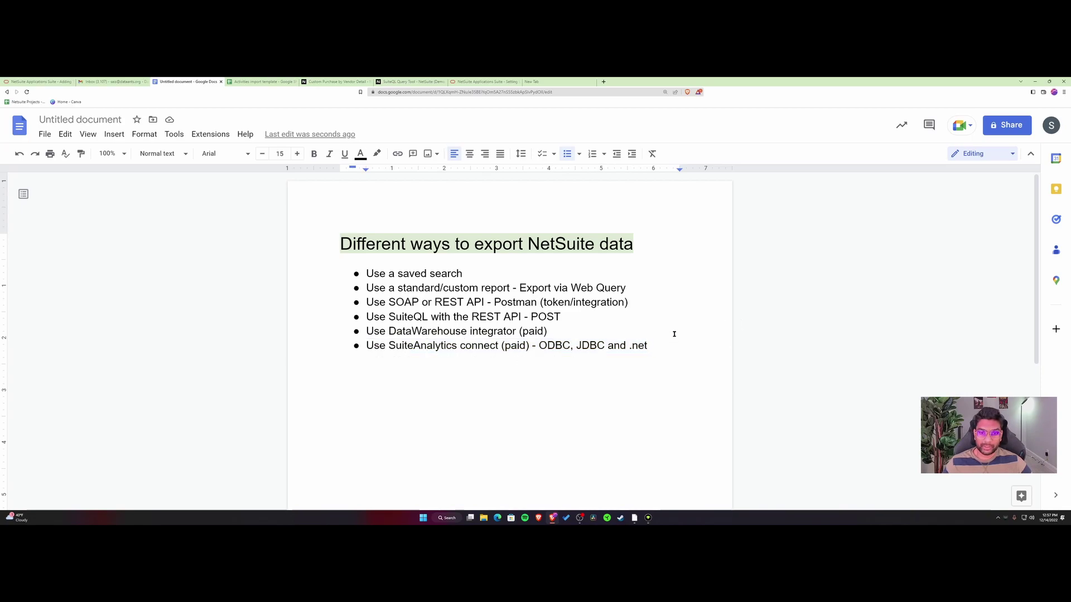
type("- netsuite.")
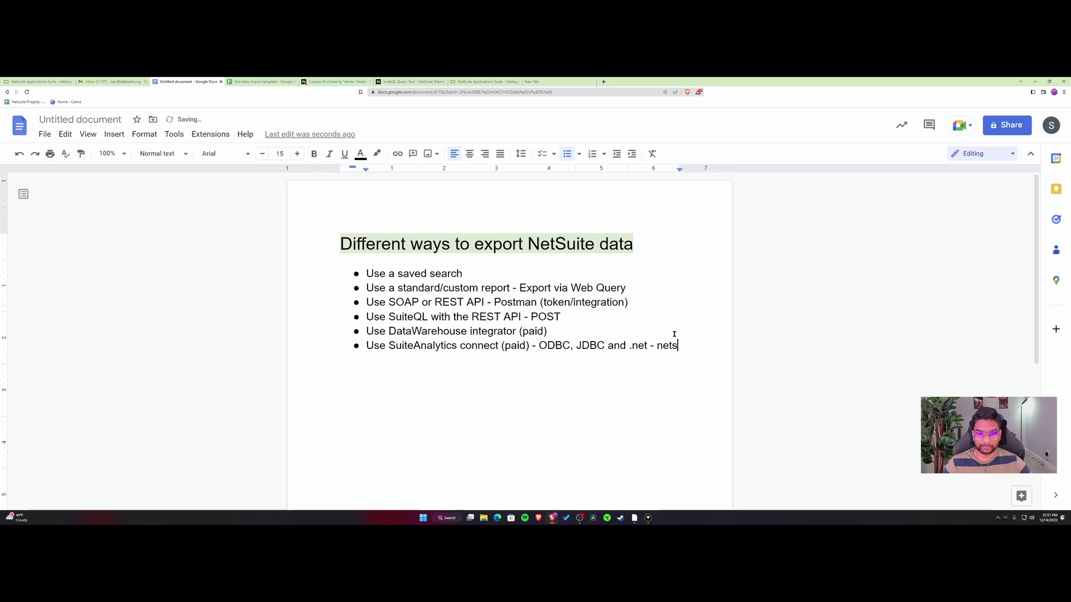
key("BackSpace")
type("2.com tables")
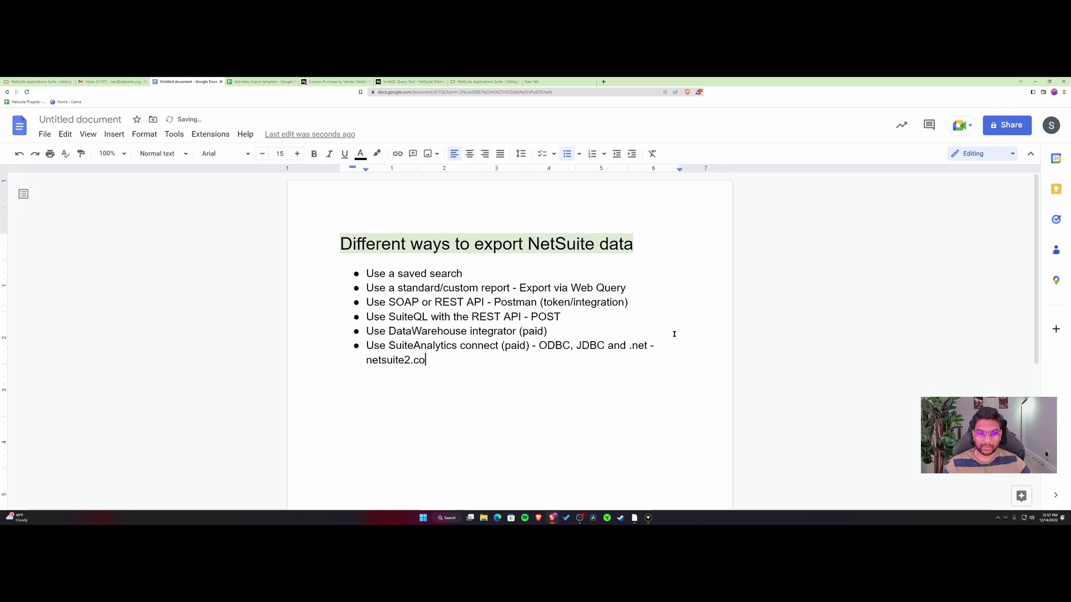